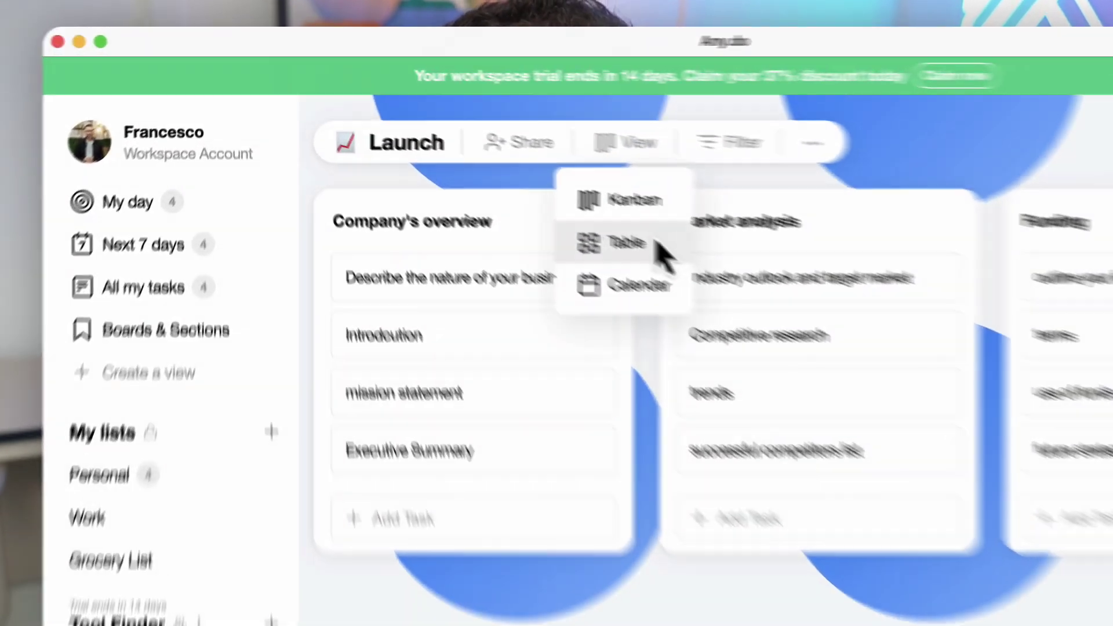
- Switch the Launch board to Table view, then reopen its View layout options
click(517, 176)
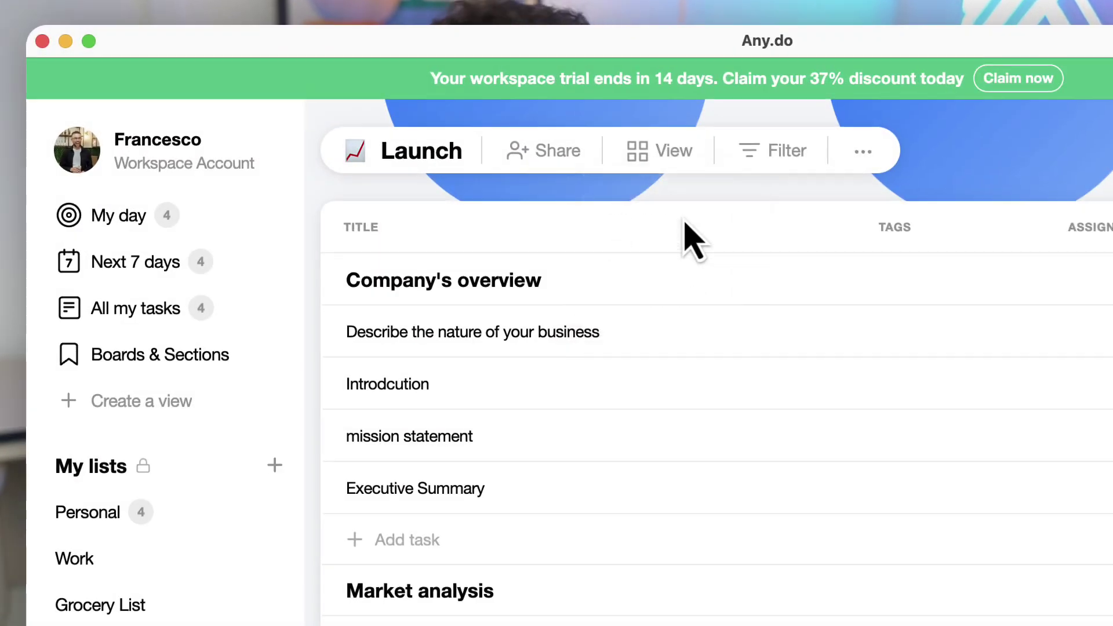
click(682, 168)
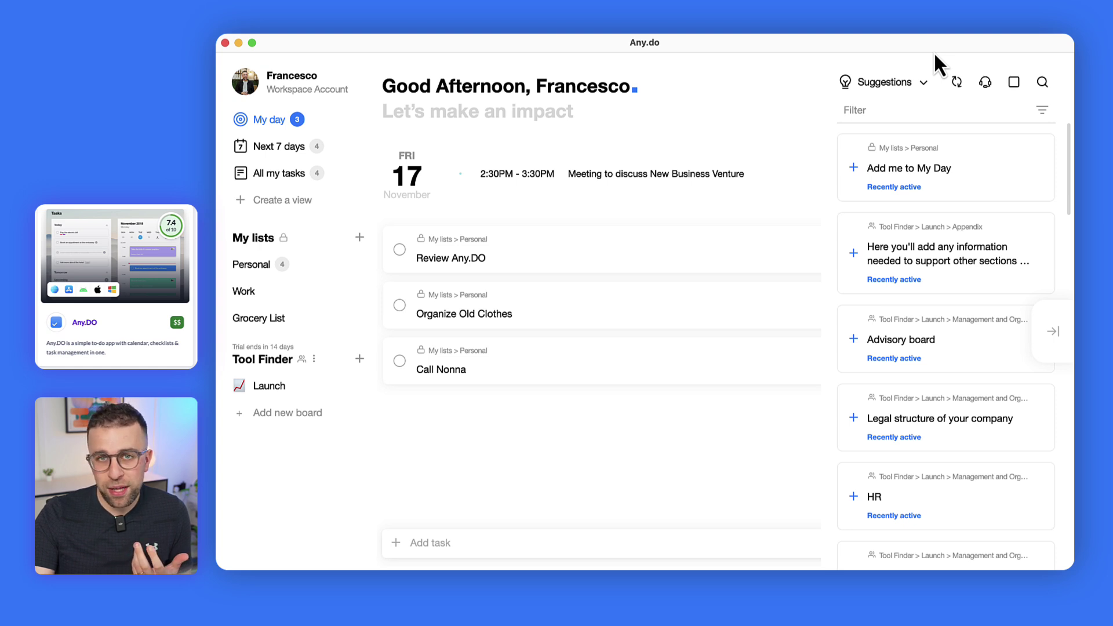
- Collapse the Suggestions panel, peek at Review Any.DO and the Personal list, then return to My Day
click(1054, 333)
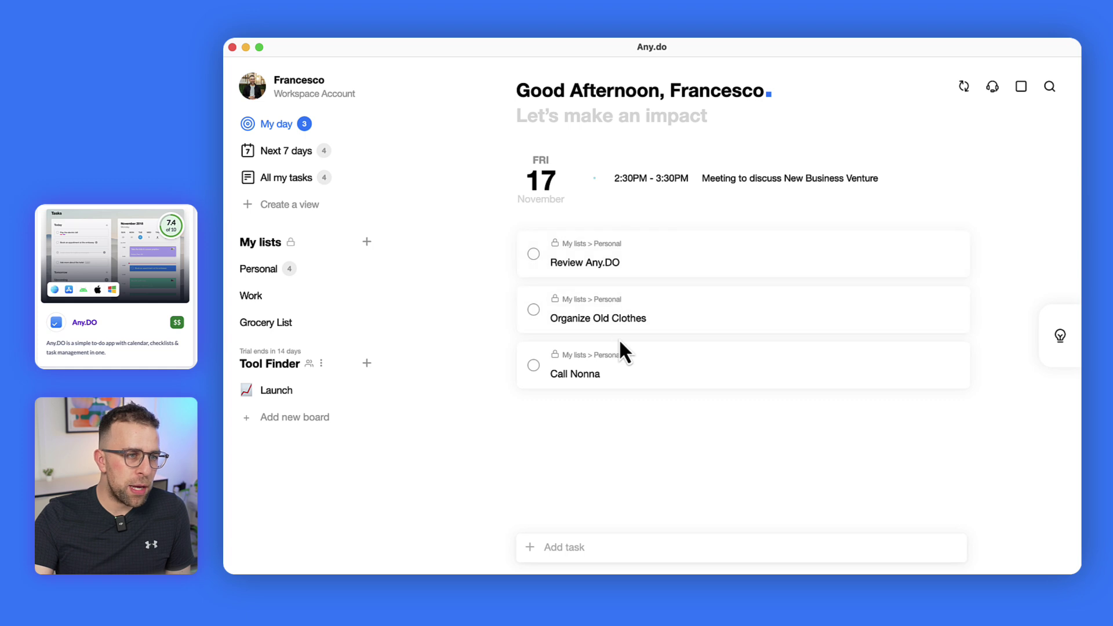
click(631, 262)
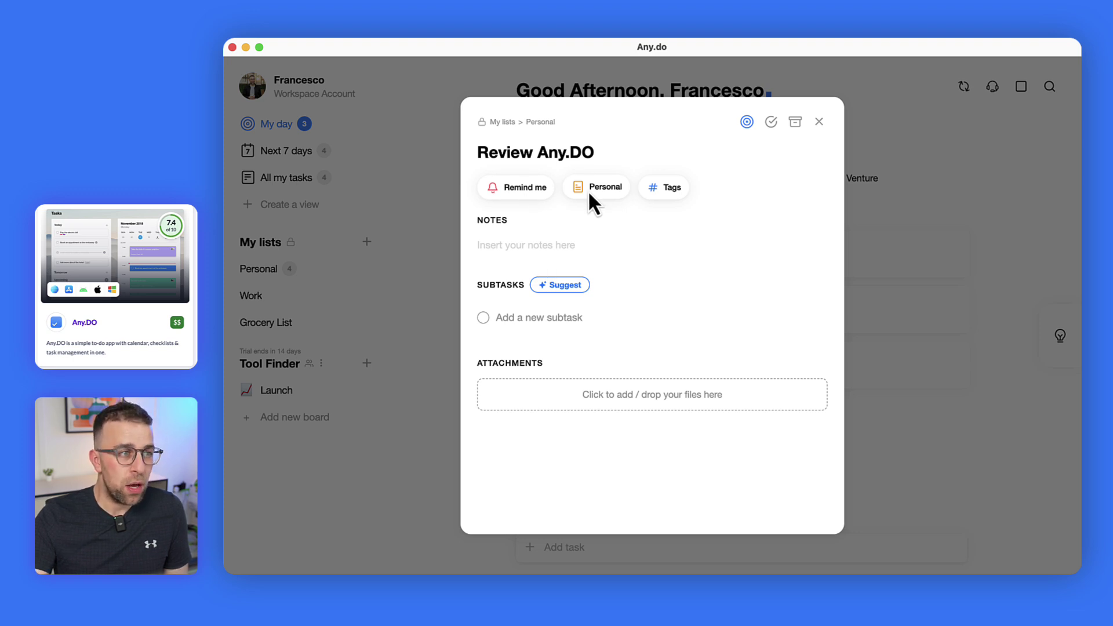
click(380, 249)
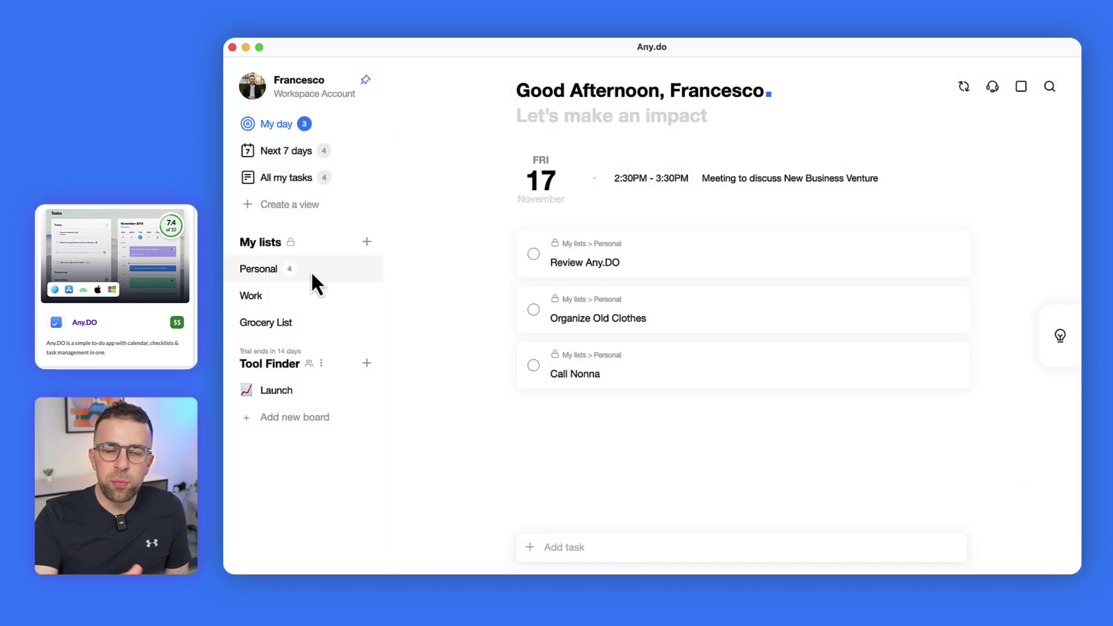
click(311, 270)
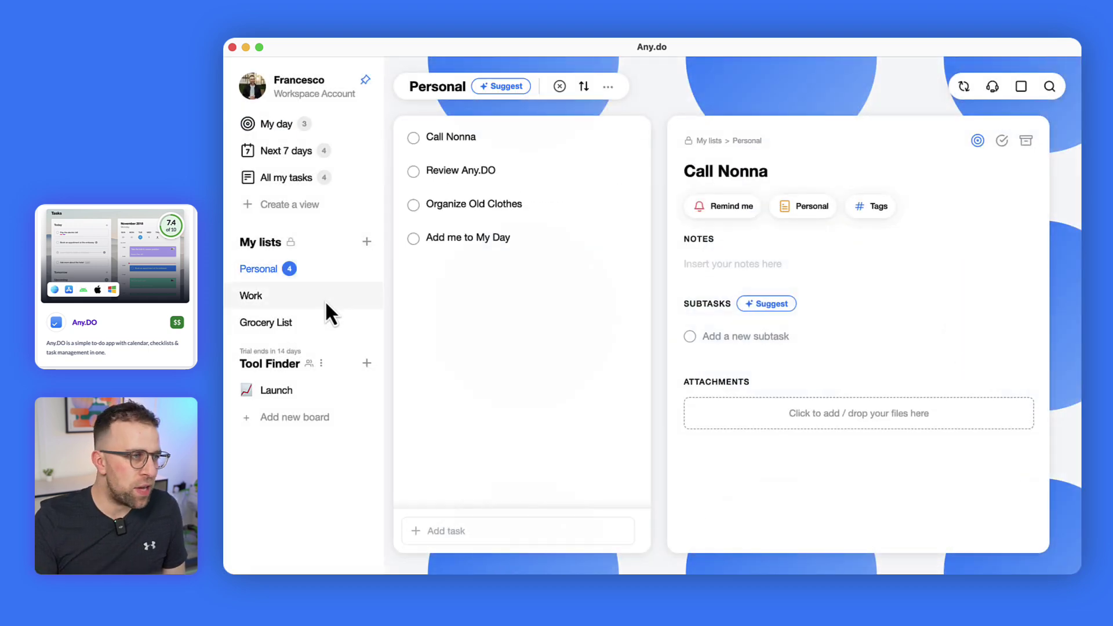
click(350, 126)
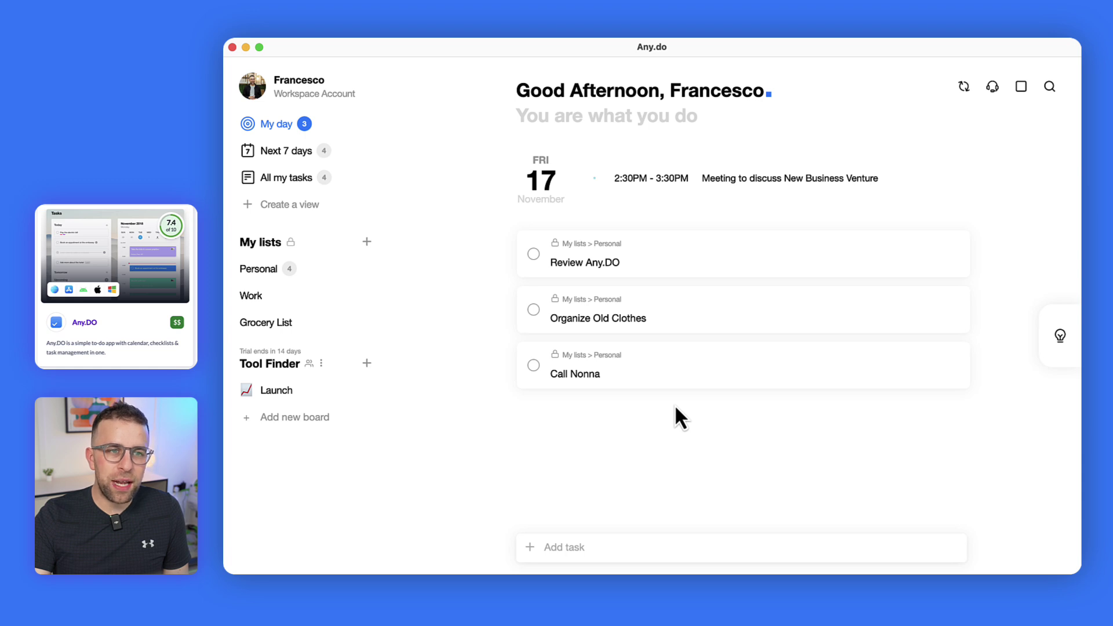
- Reopen Suggestions and add the 'Add me to My Day' card to today's tasks
click(1060, 336)
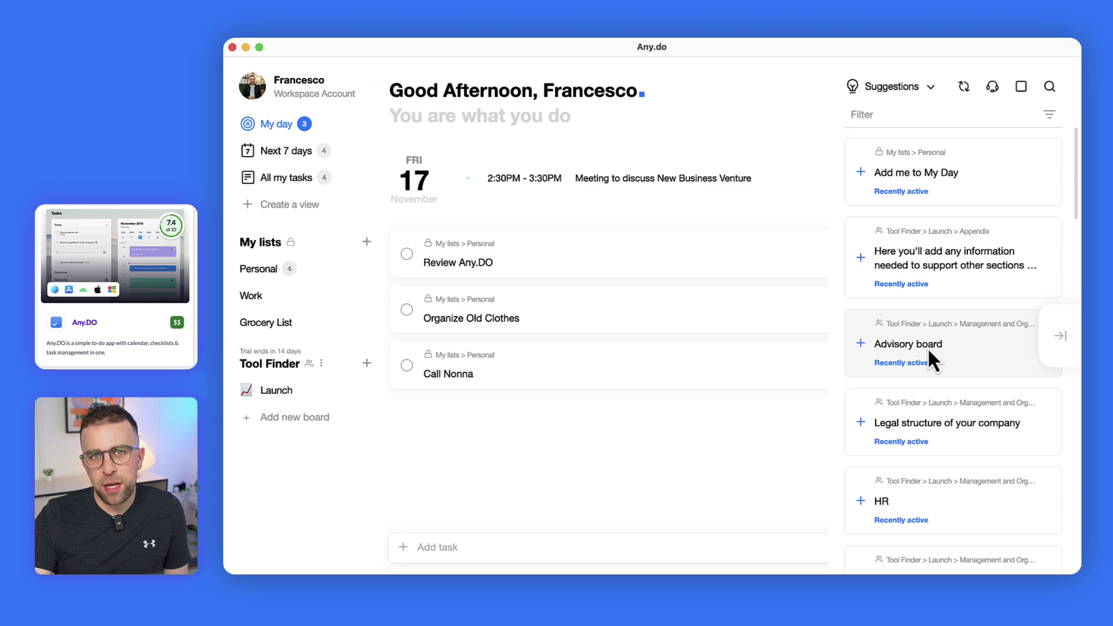
scroll(928, 347, down, 5)
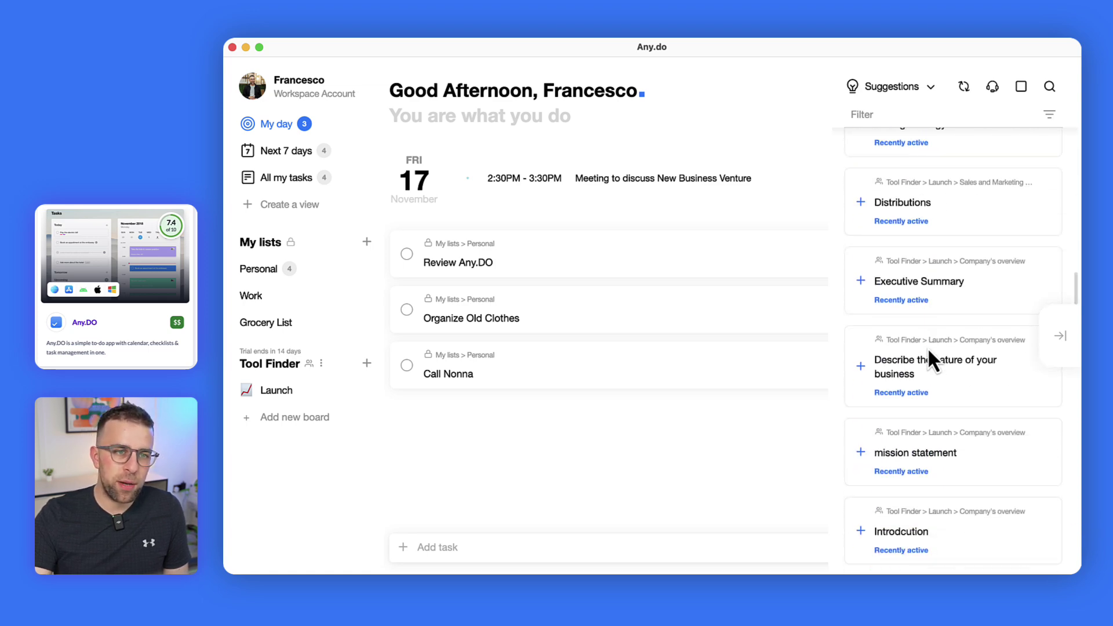
scroll(927, 347, up, 5)
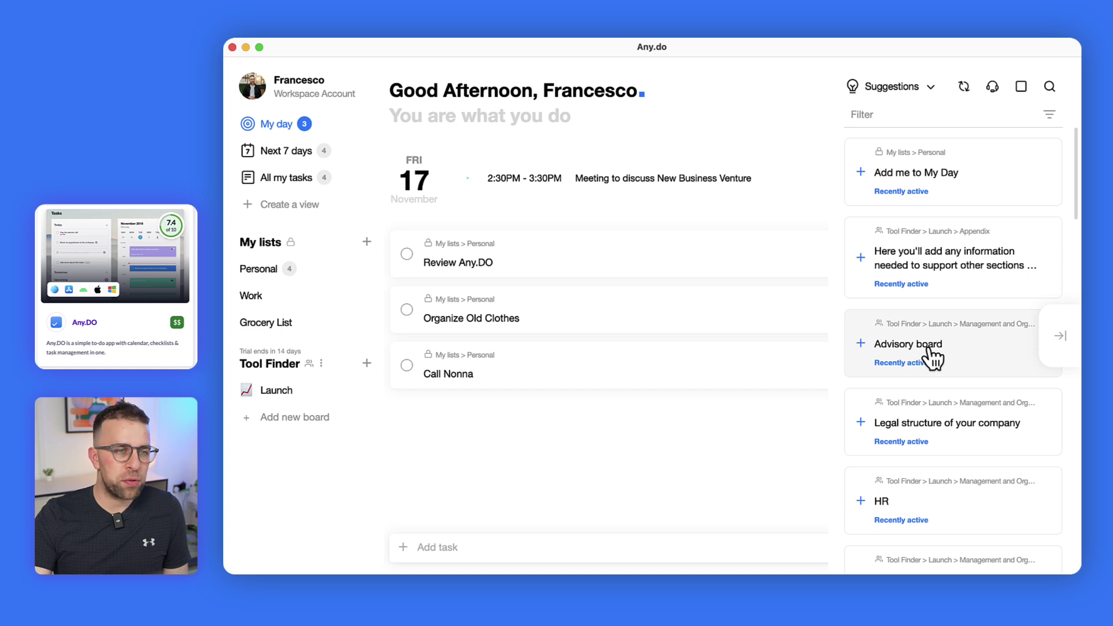
click(861, 172)
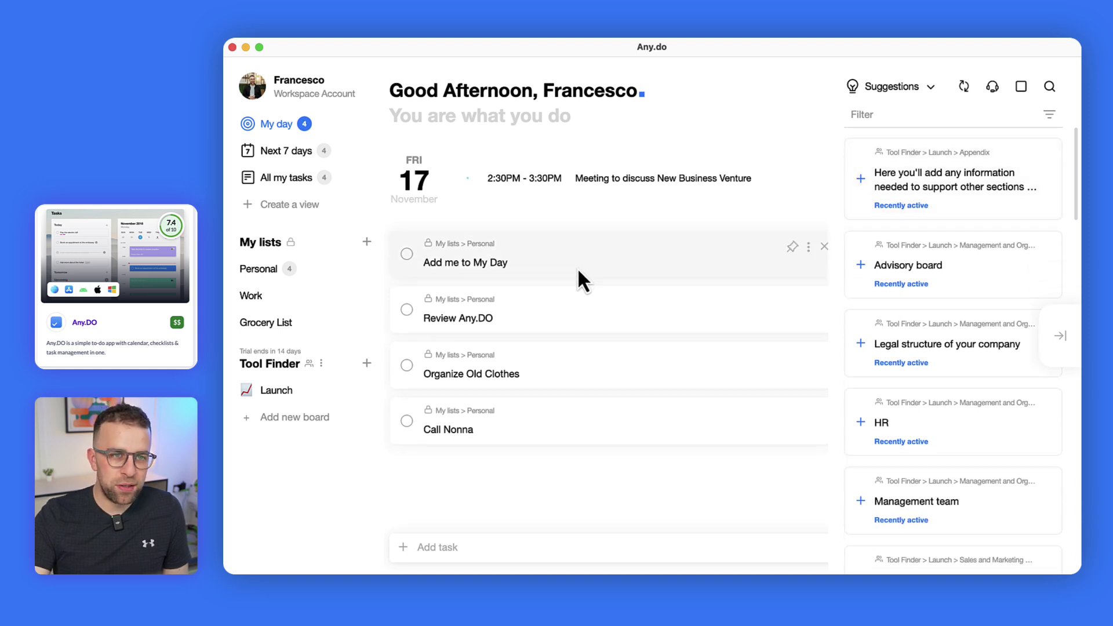
- Switch the side panel to Events and open the 3PM New Business Venture meeting
click(907, 92)
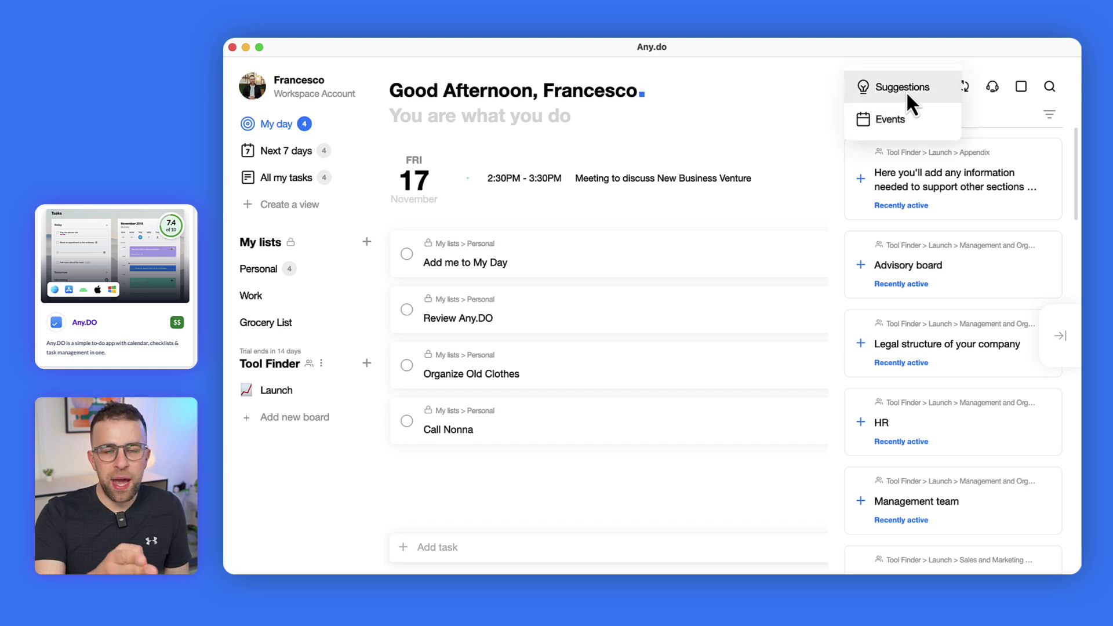
click(903, 119)
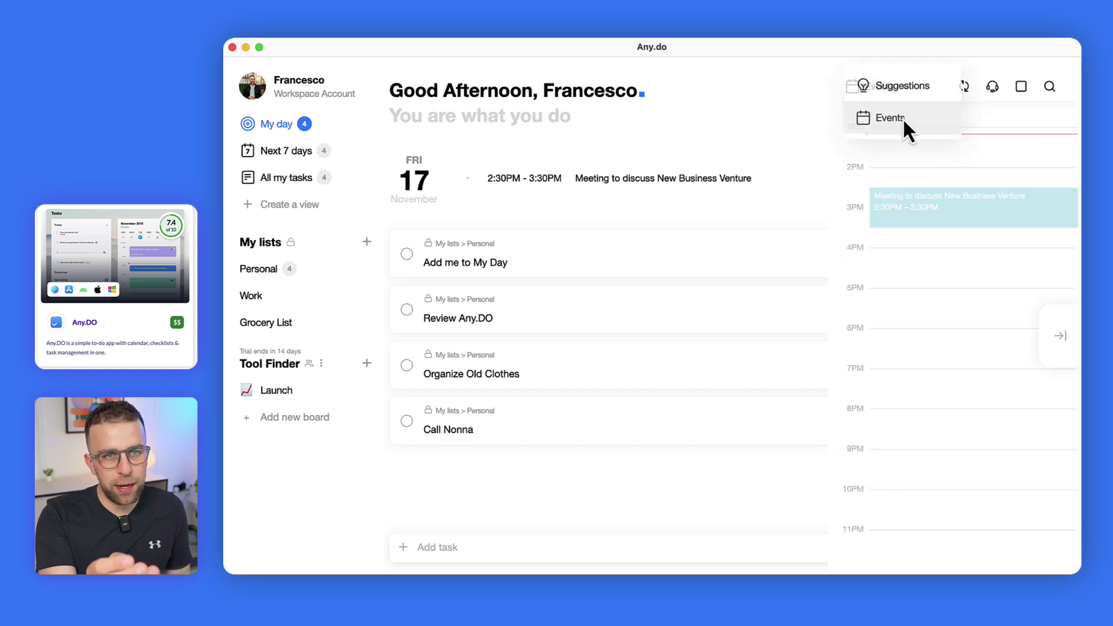
scroll(895, 205, up, 10)
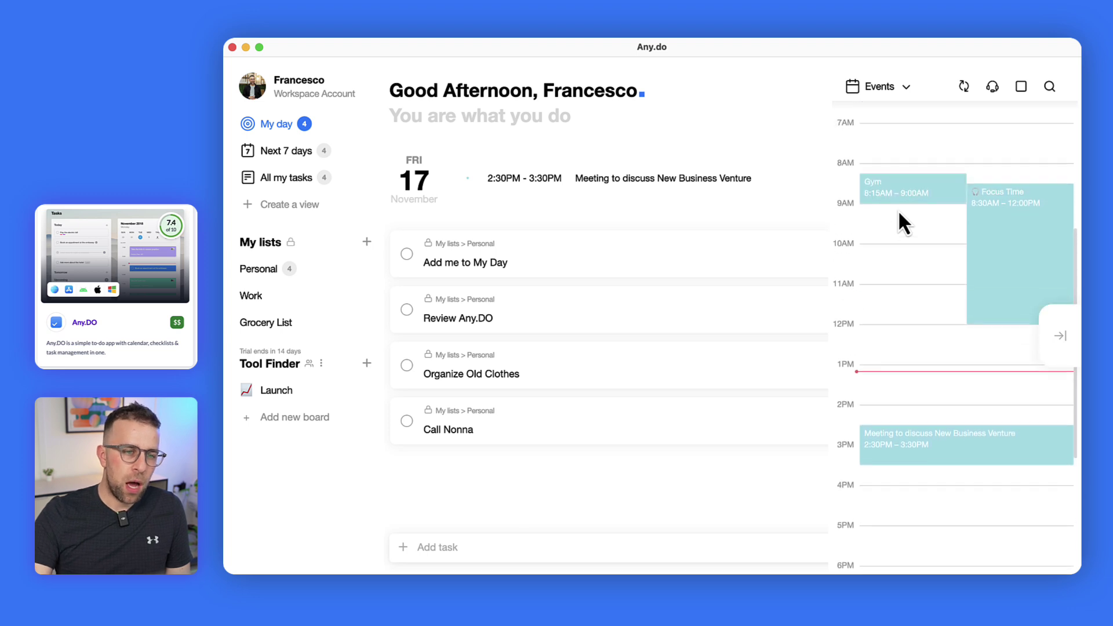
scroll(899, 213, down, 1)
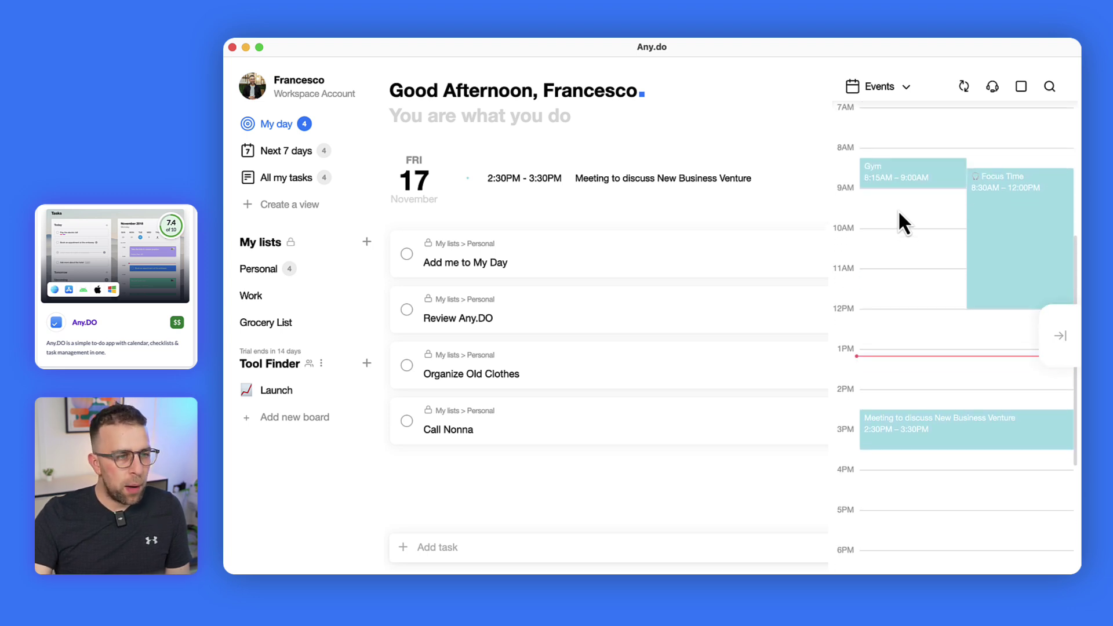
scroll(917, 363, down, 6)
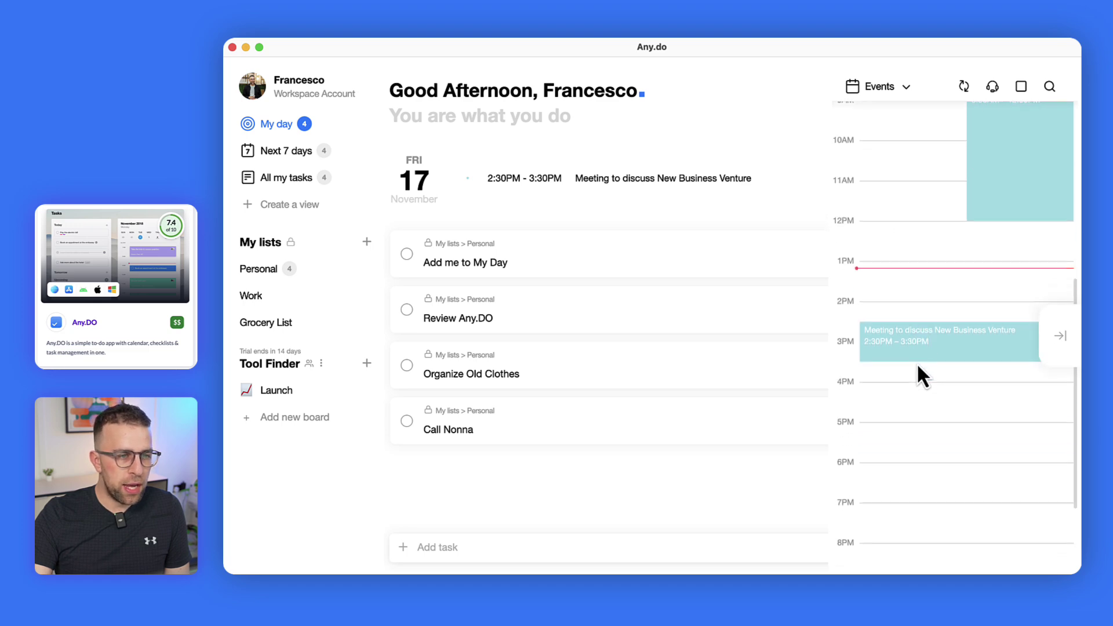
click(907, 325)
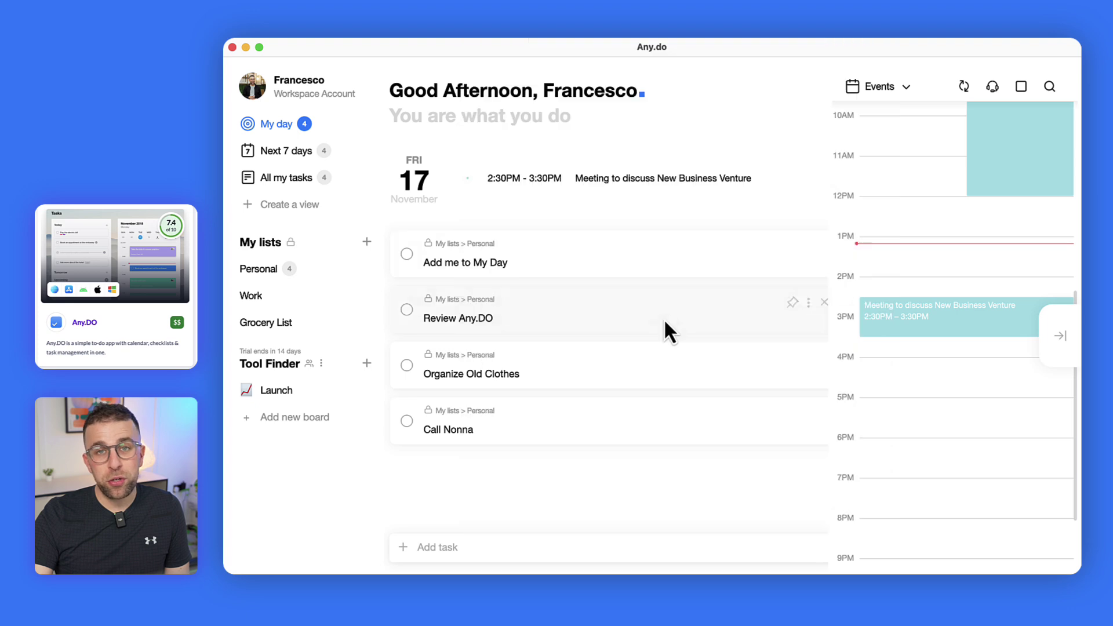
- Try dragging Review Any.DO onto the calendar around the 4–5 PM slots
drag(663, 318, 925, 406)
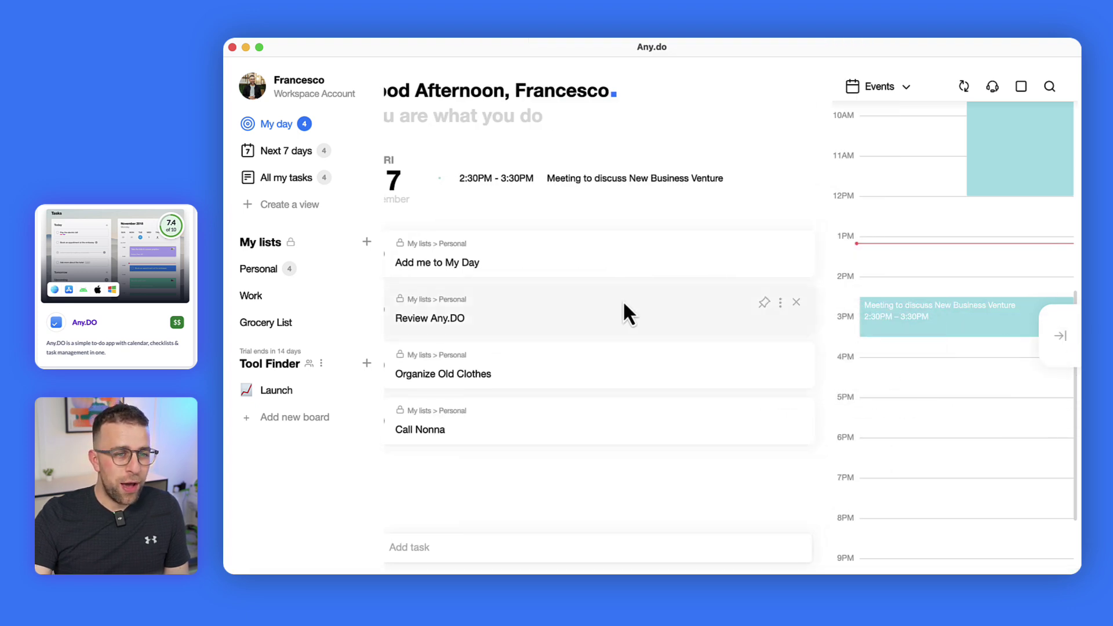
drag(621, 311, 951, 281)
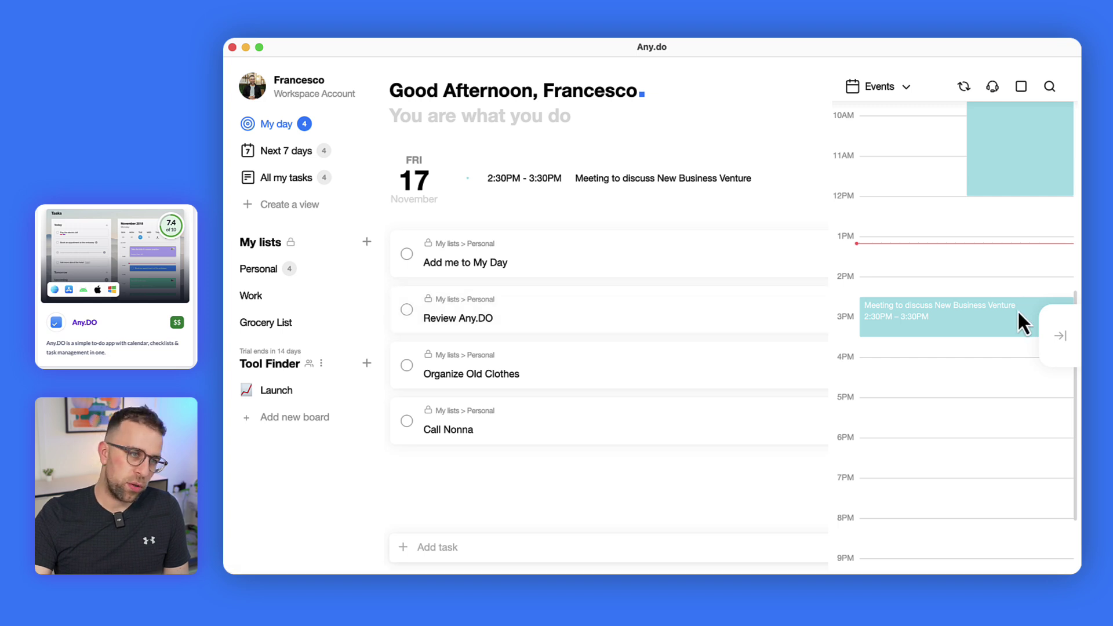
scroll(968, 336, down, 1)
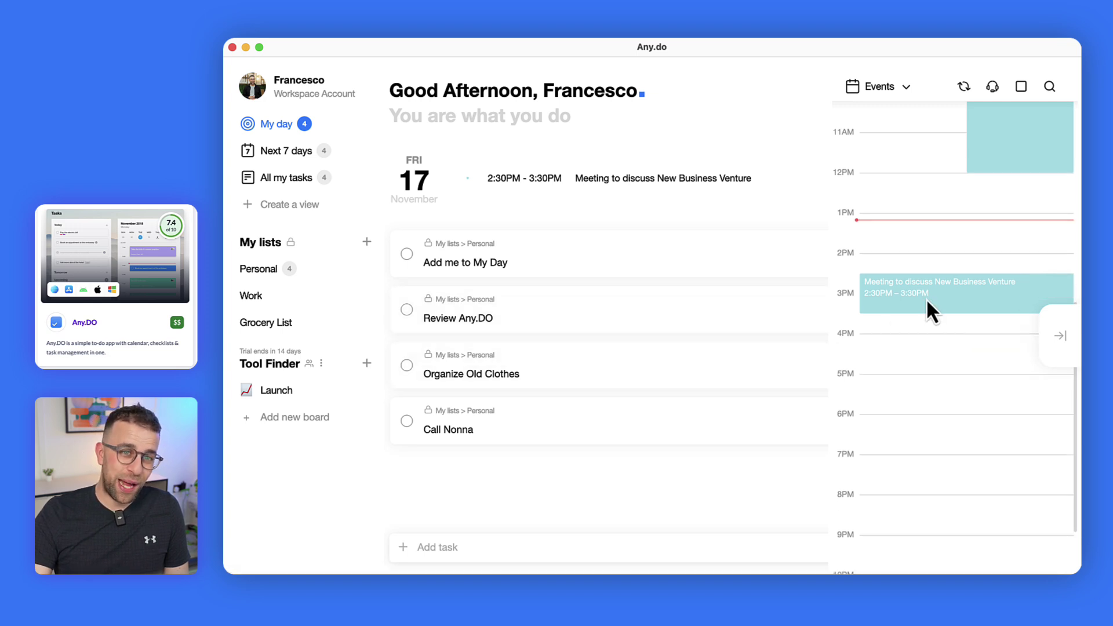
scroll(942, 266, up, 1)
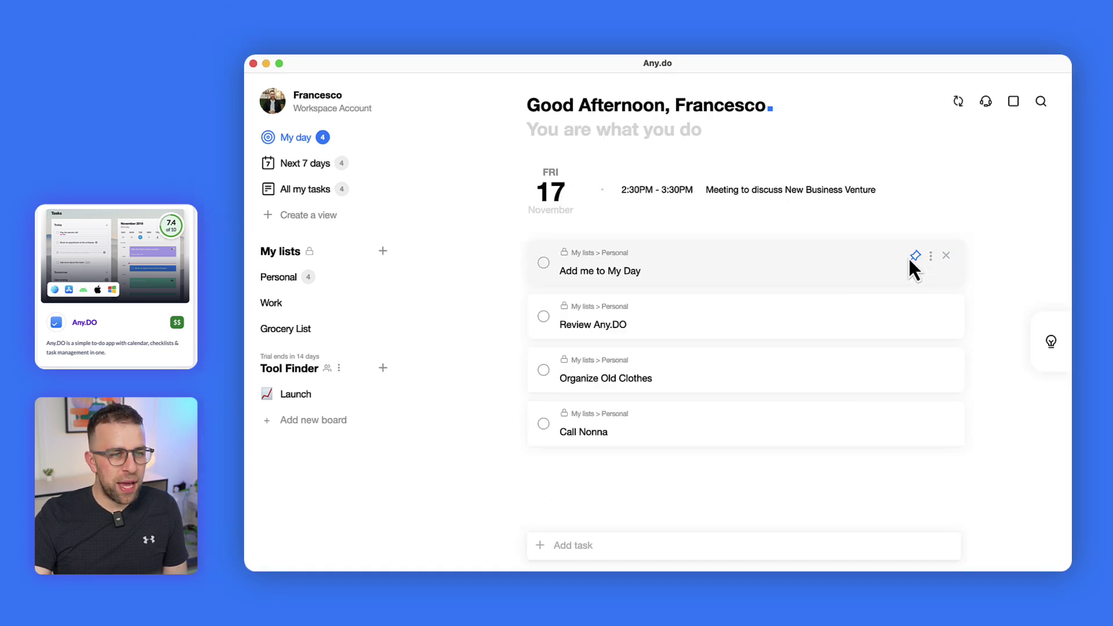
- Pin 'Add me to My Day', check Review Any.DO without adding a subtask, then open Personal
click(911, 258)
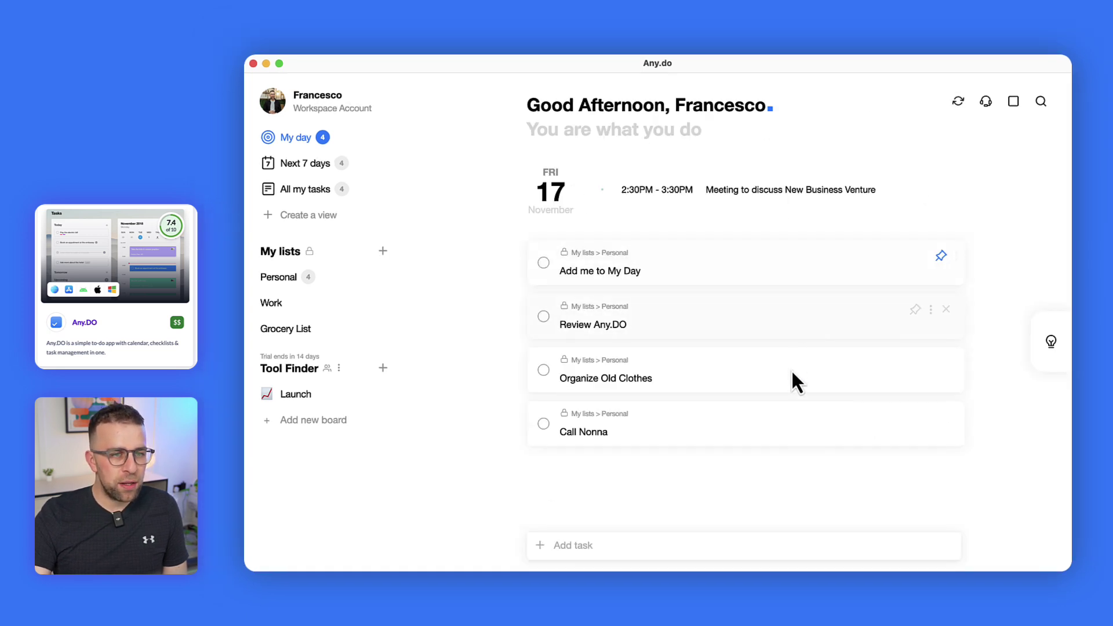
click(713, 318)
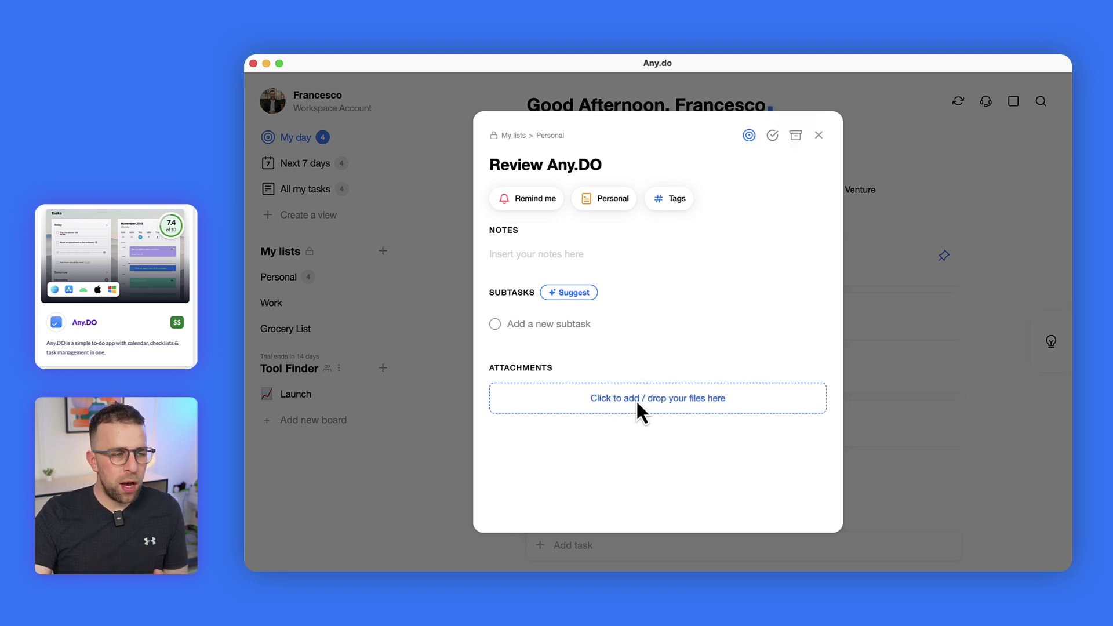
click(634, 335)
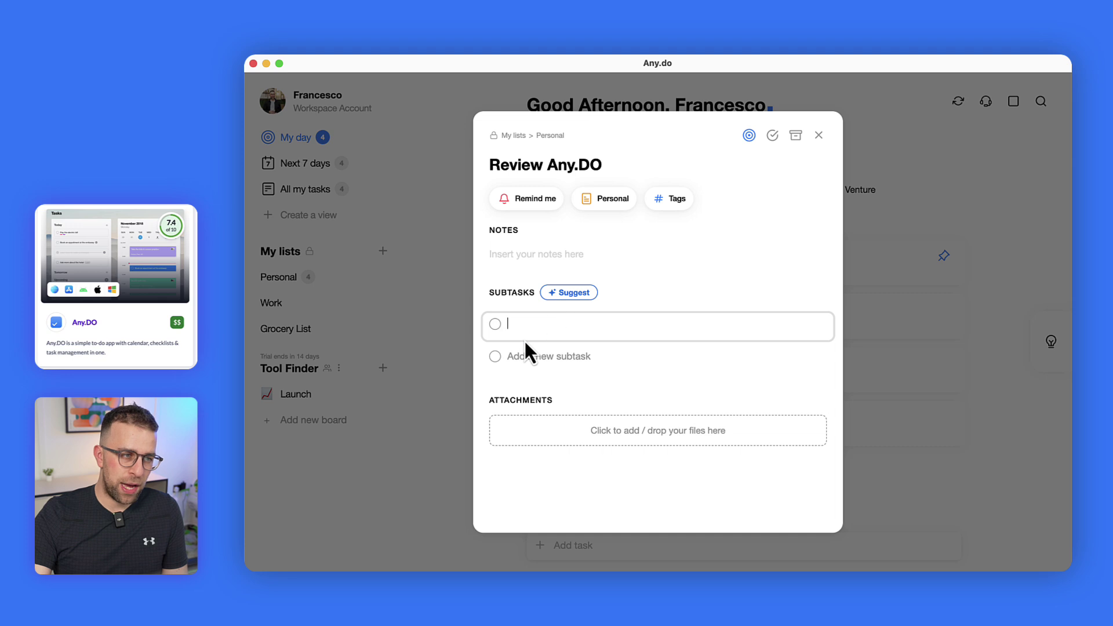
click(434, 345)
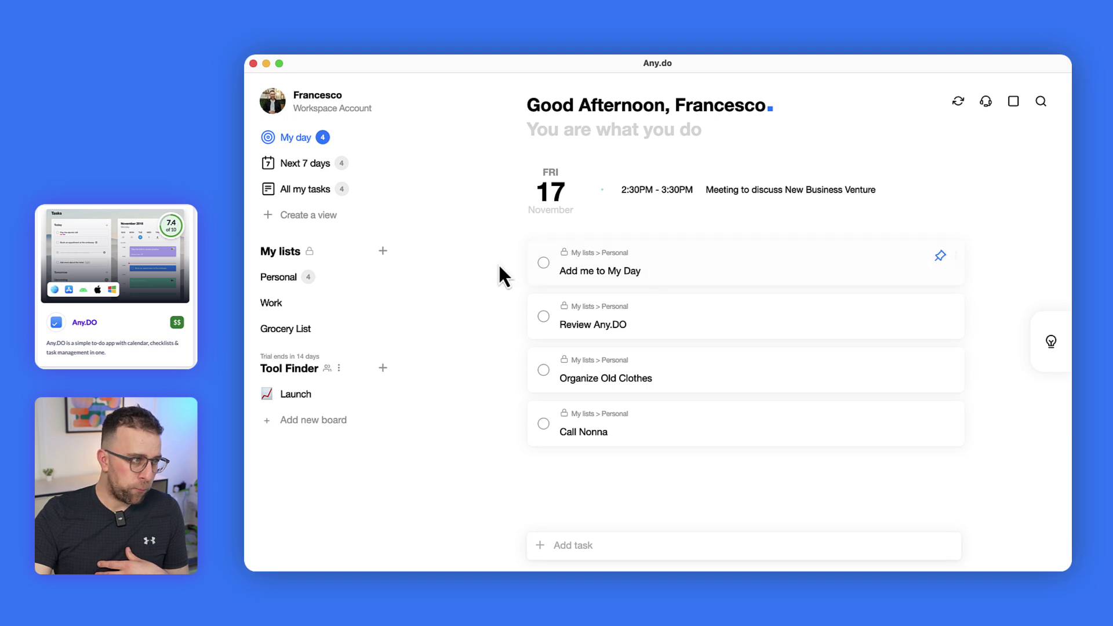
click(351, 285)
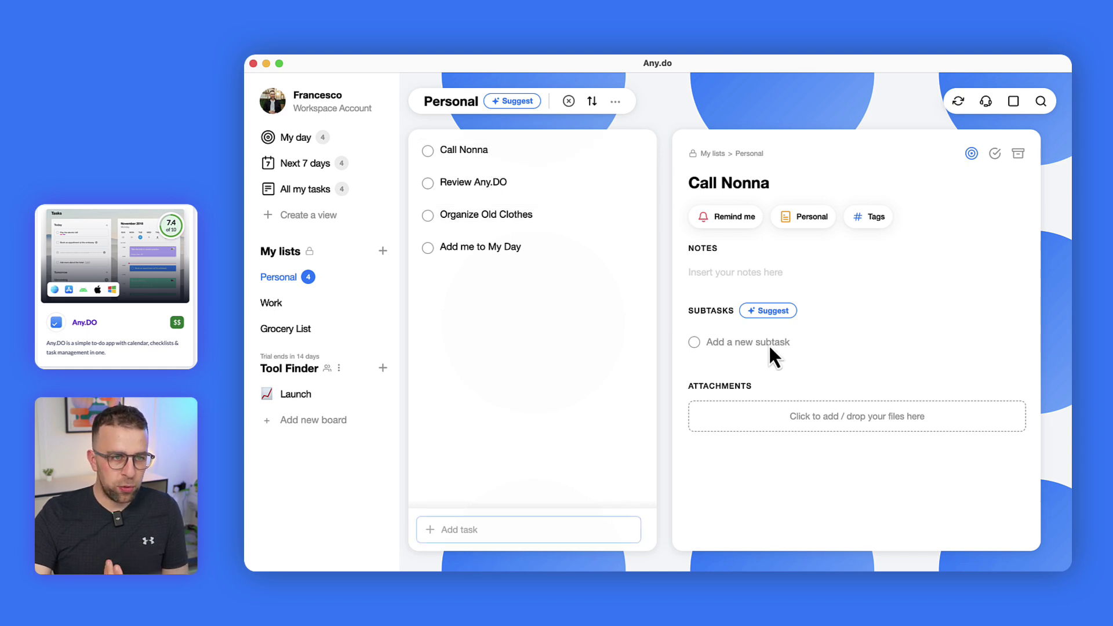
- Browse the Review Any.DO and Organize Old Clothes details and the list's sort and extra-action menus
click(573, 189)
click(574, 214)
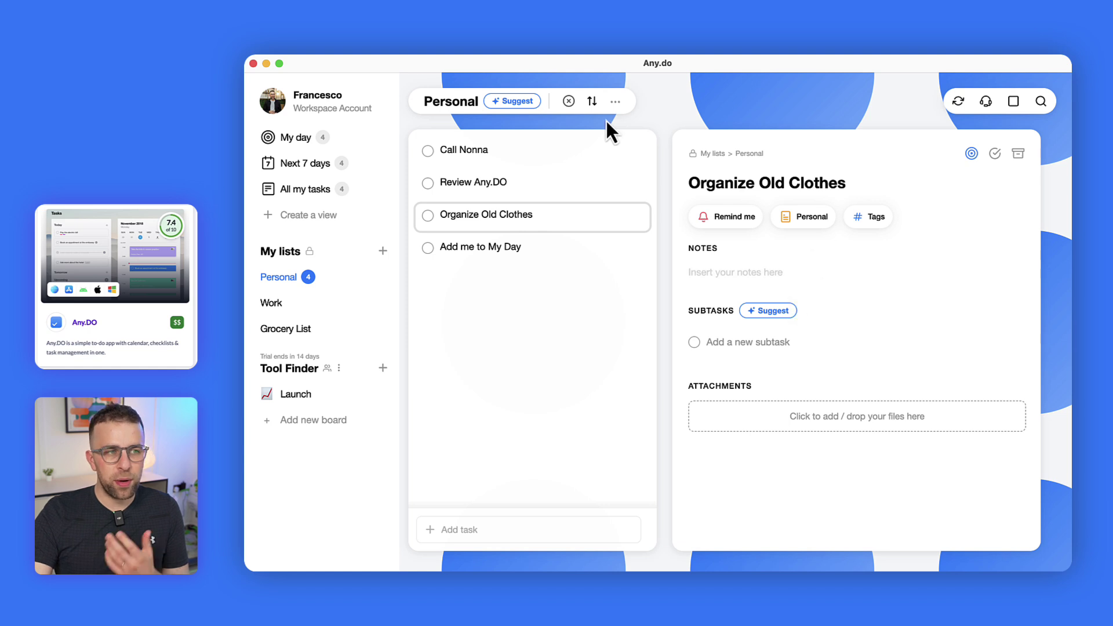
click(592, 102)
click(613, 102)
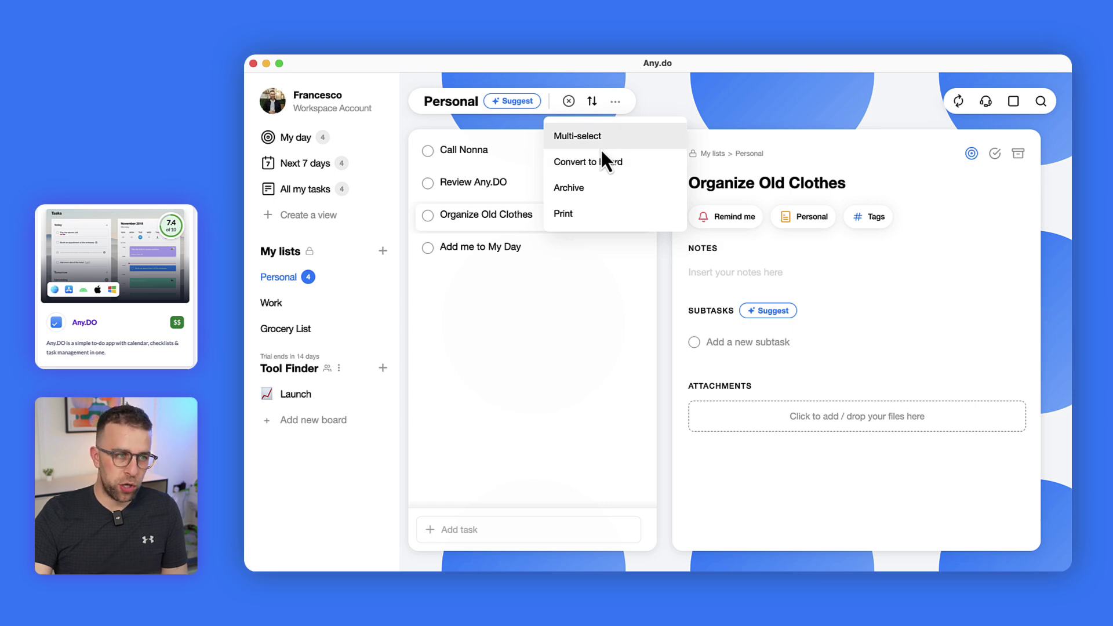
- Preview AI suggestions for Personal after agreeing to the terms, add none, and open Next 7 days
click(513, 101)
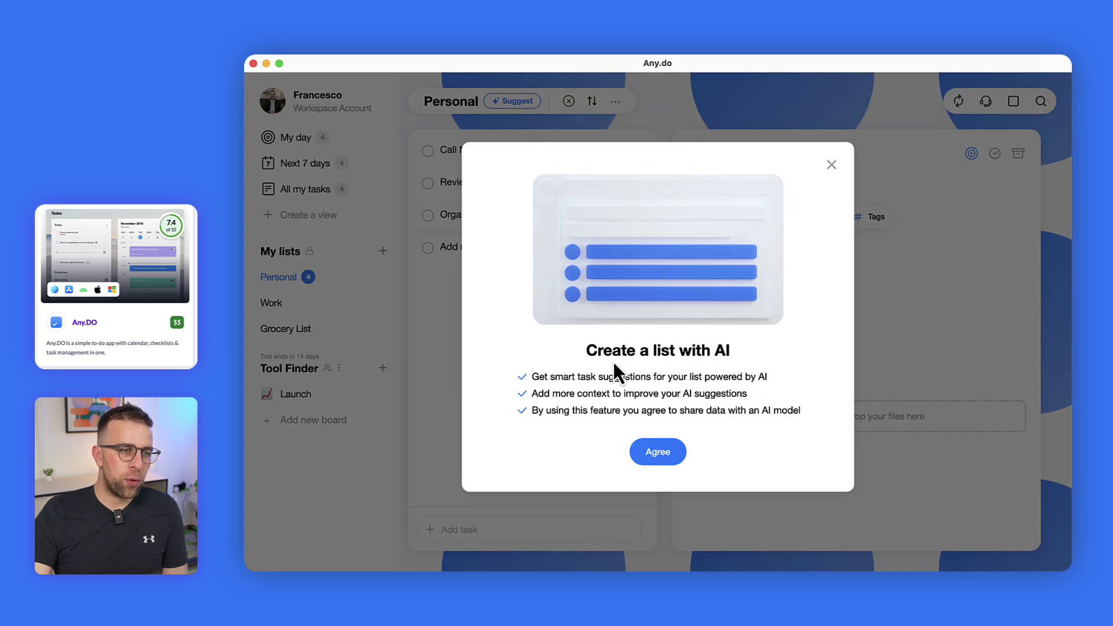
click(659, 452)
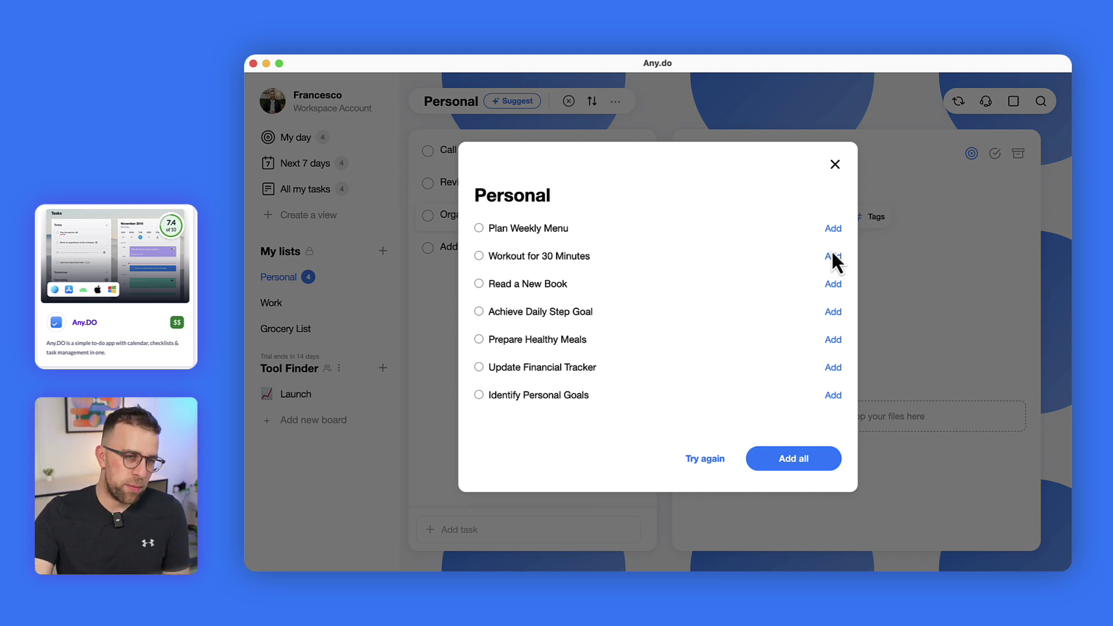
click(835, 164)
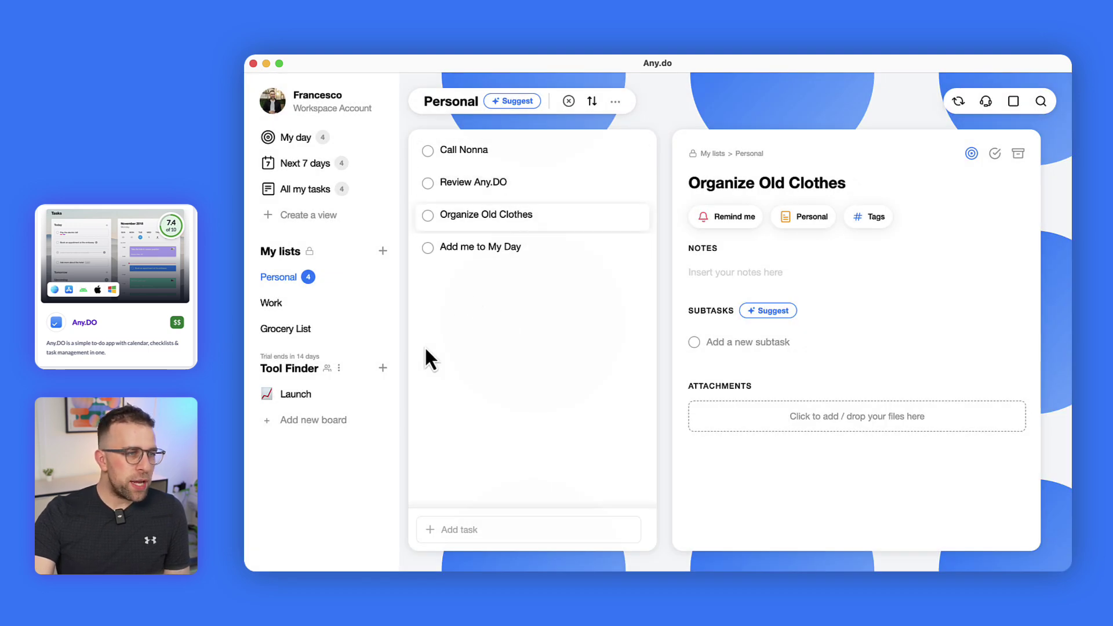
click(370, 171)
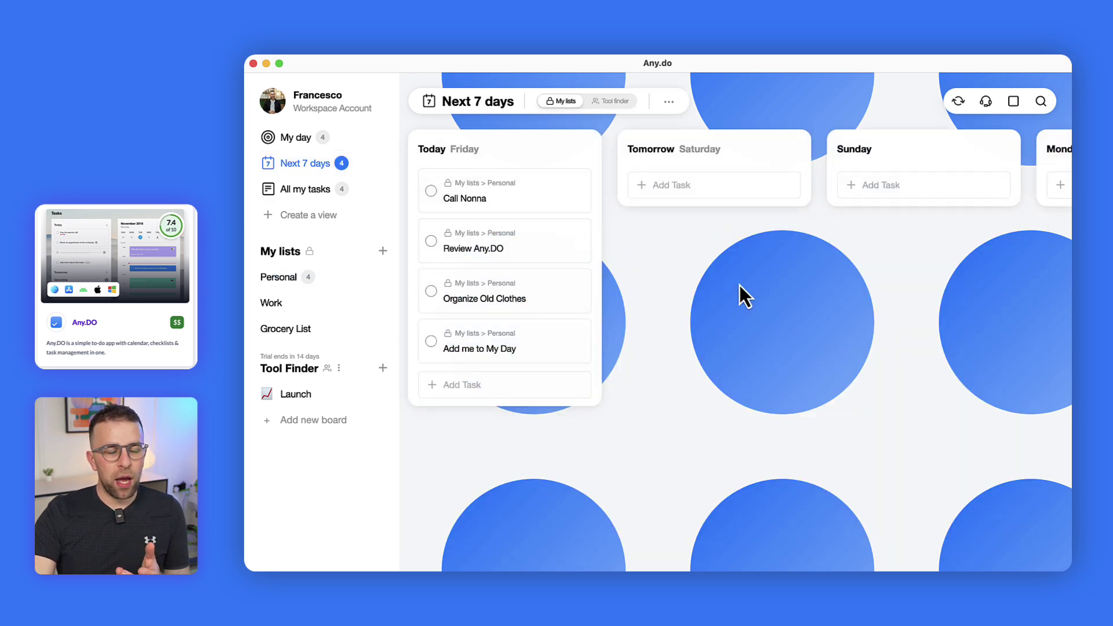
- Move Call Nonna from Today to Tomorrow in the Next 7 days planner
scroll(739, 285, right, 3)
scroll(739, 285, left, 3)
drag(498, 195, 753, 193)
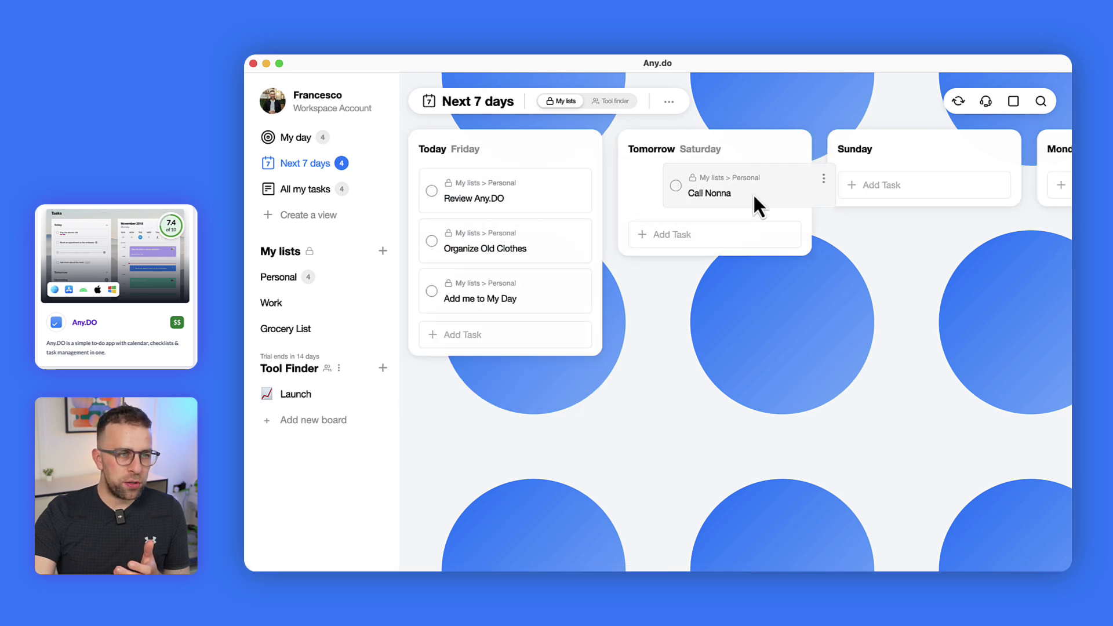
scroll(725, 245, right, 5)
scroll(725, 245, right, 2)
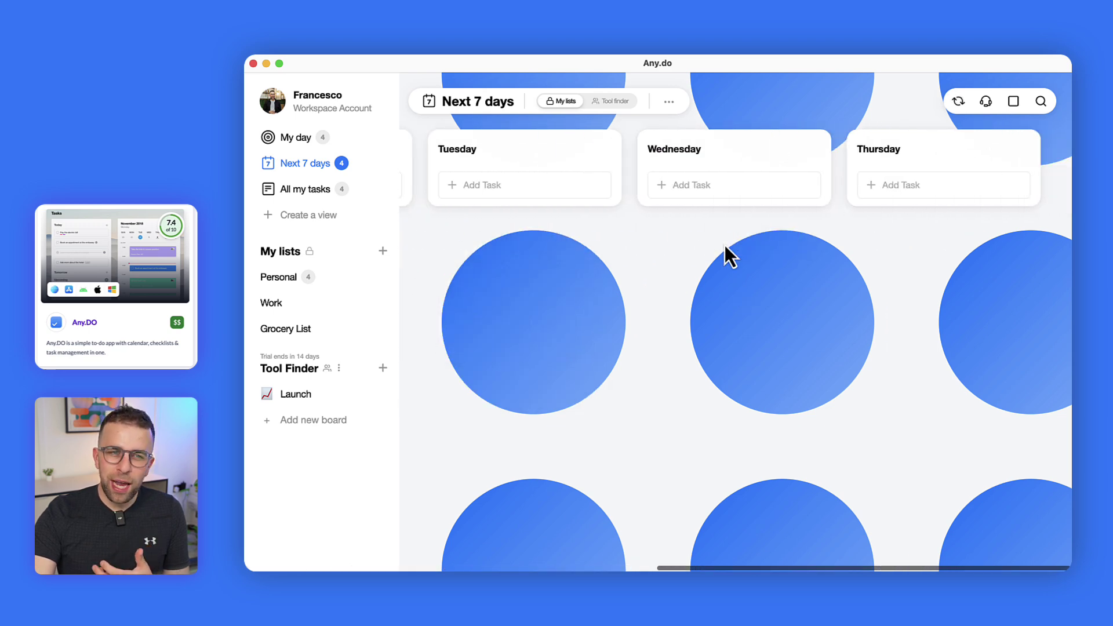
scroll(725, 255, left, 6)
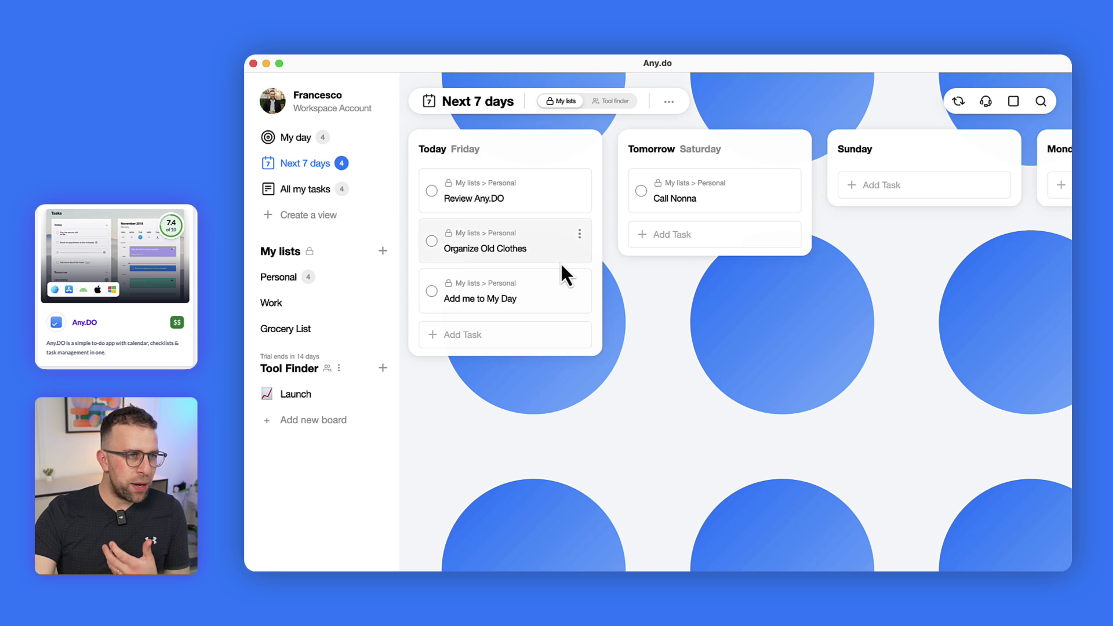
- Toggle between Tool Finder and My lists, open All my tasks, and start a new custom view
click(612, 101)
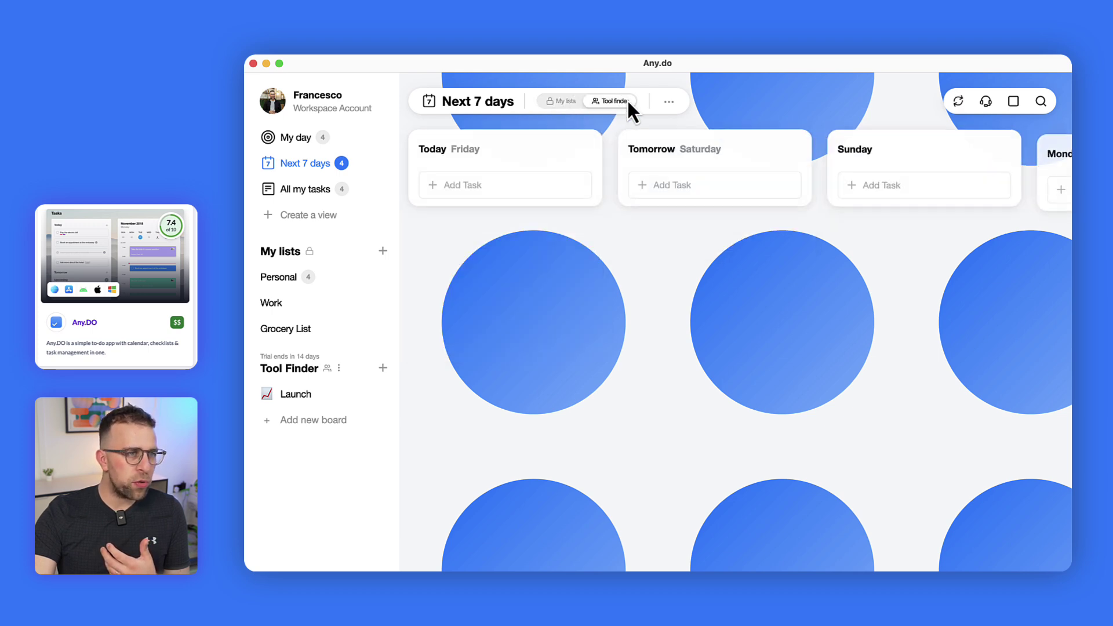
click(570, 102)
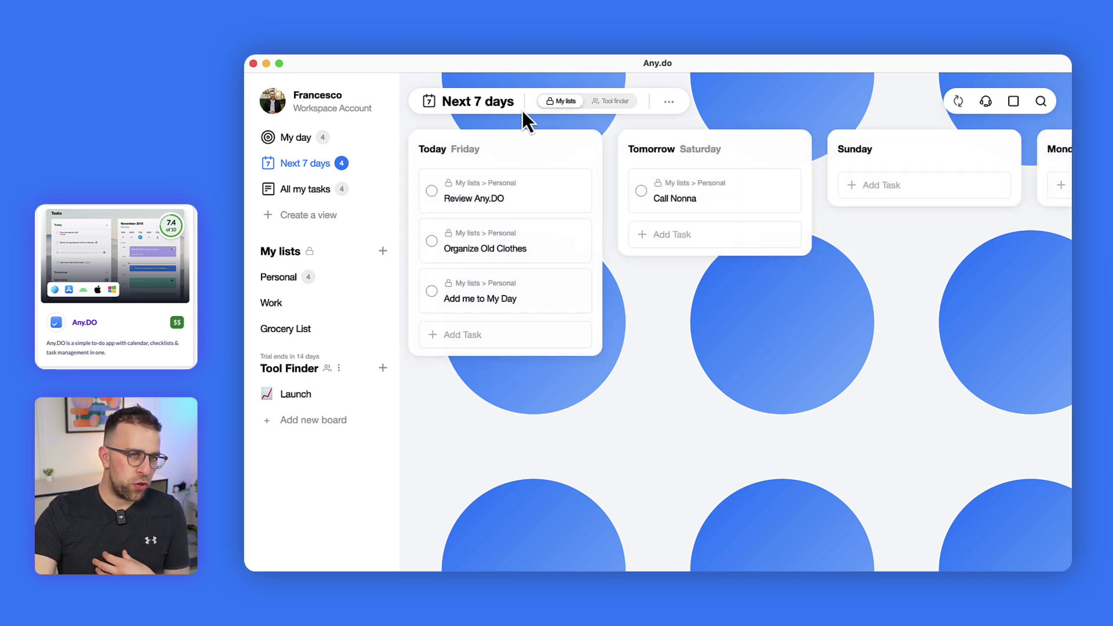
click(348, 190)
click(490, 171)
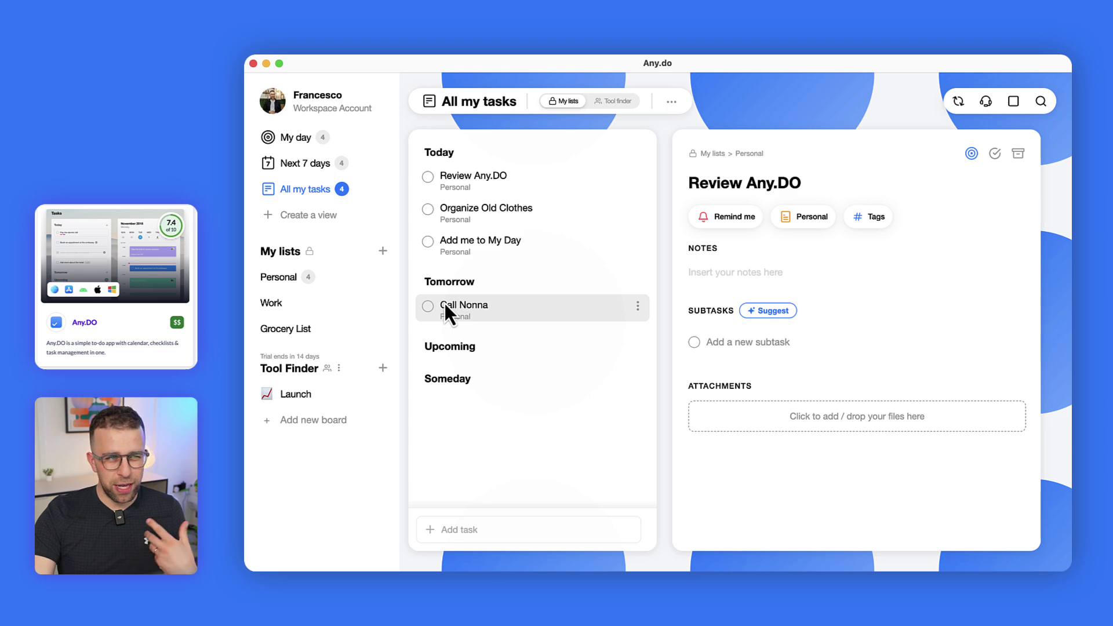
click(318, 214)
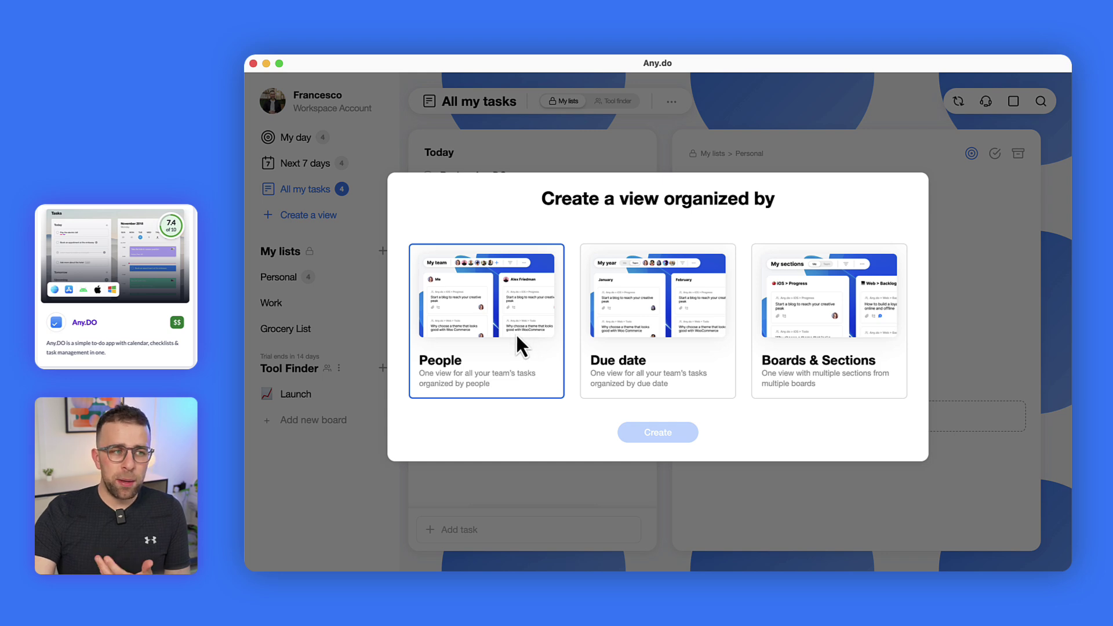
- Choose Boards & Sections, select Launch > Company's overview as the source, and create the view
click(863, 301)
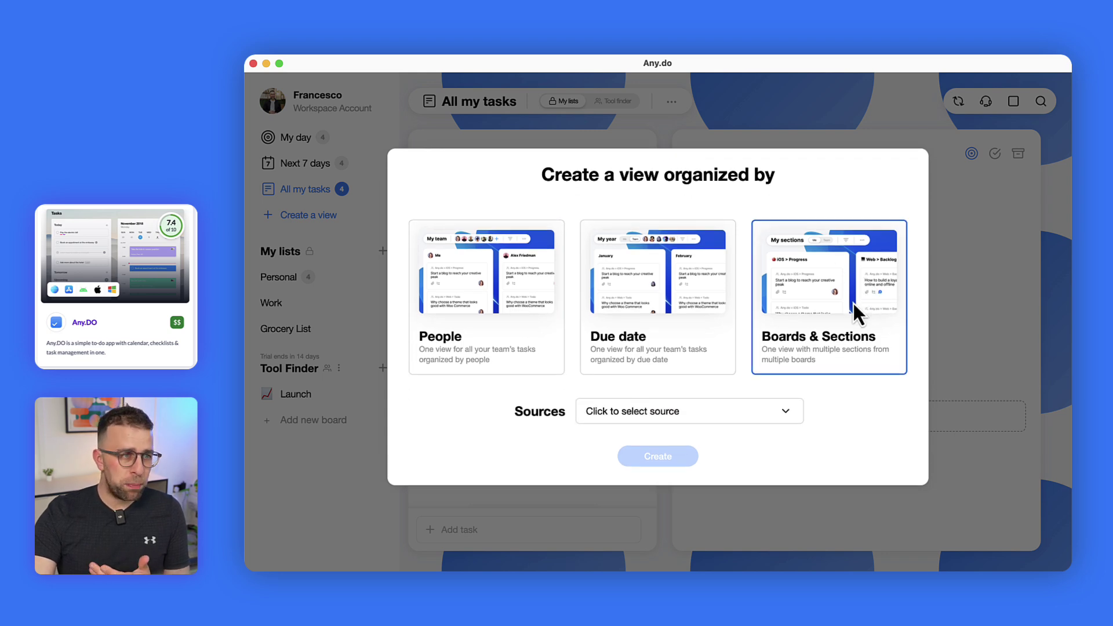
click(666, 419)
mouse_move(659, 405)
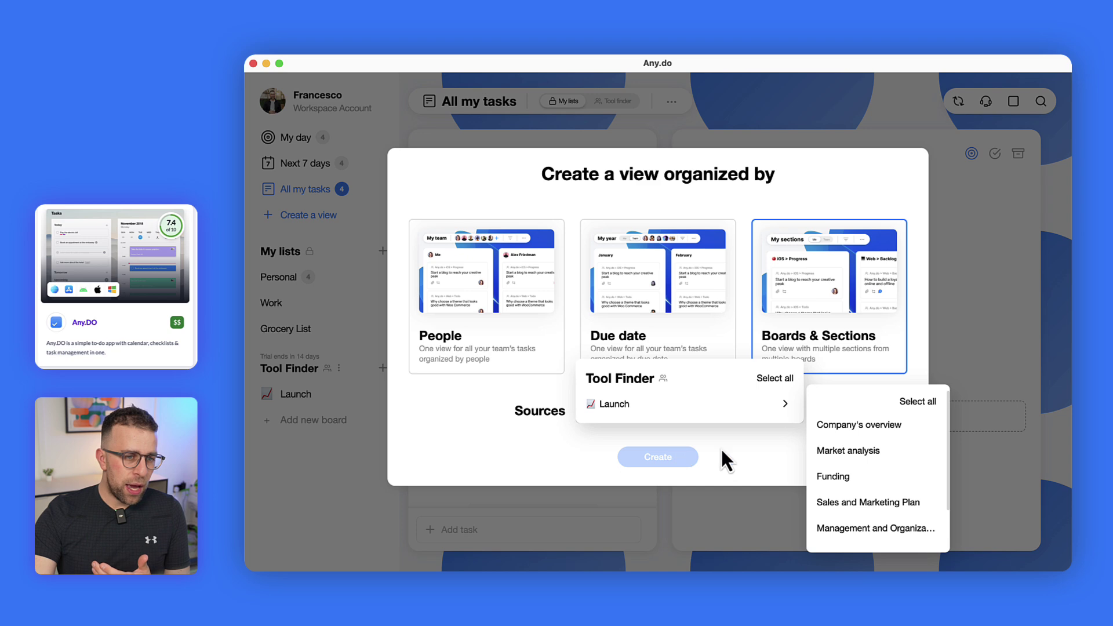
click(870, 428)
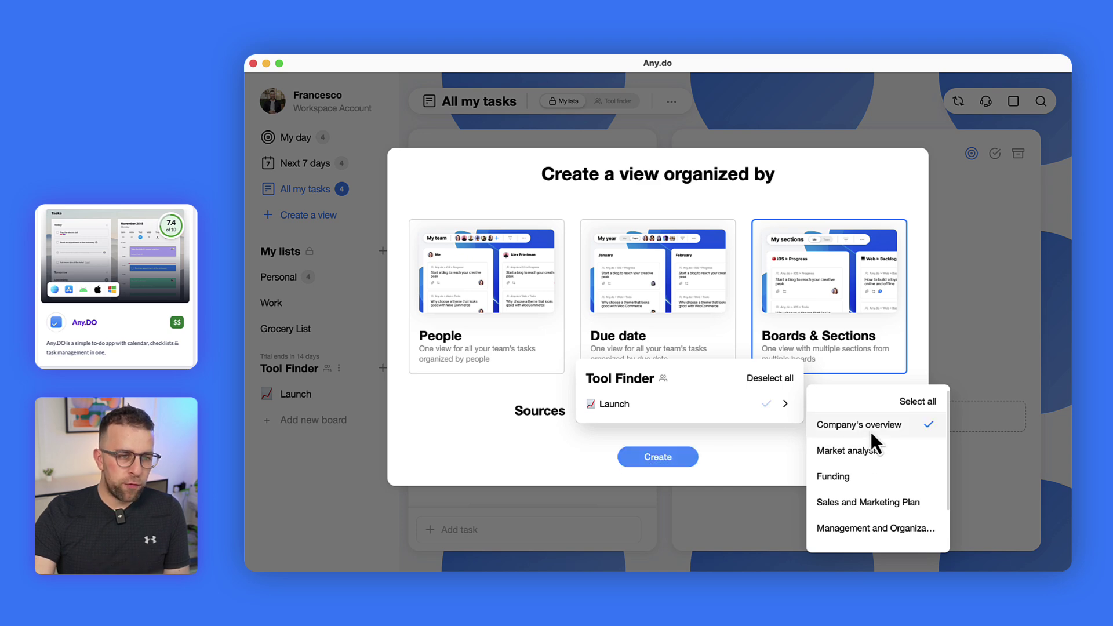
click(670, 462)
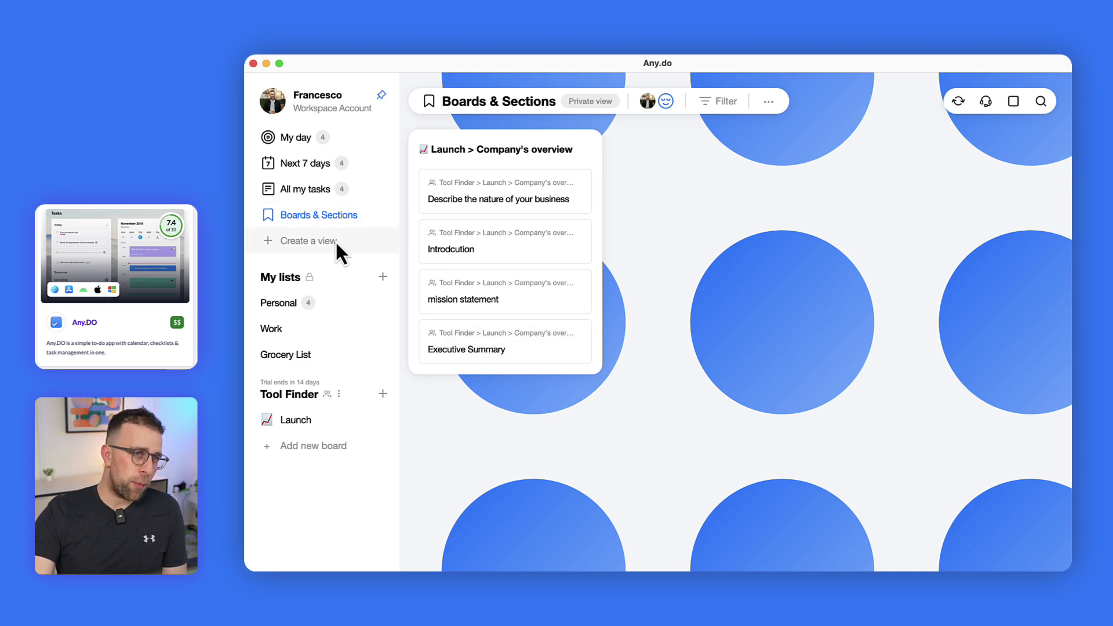
- Open the Launch board and switch it to Table view
click(343, 421)
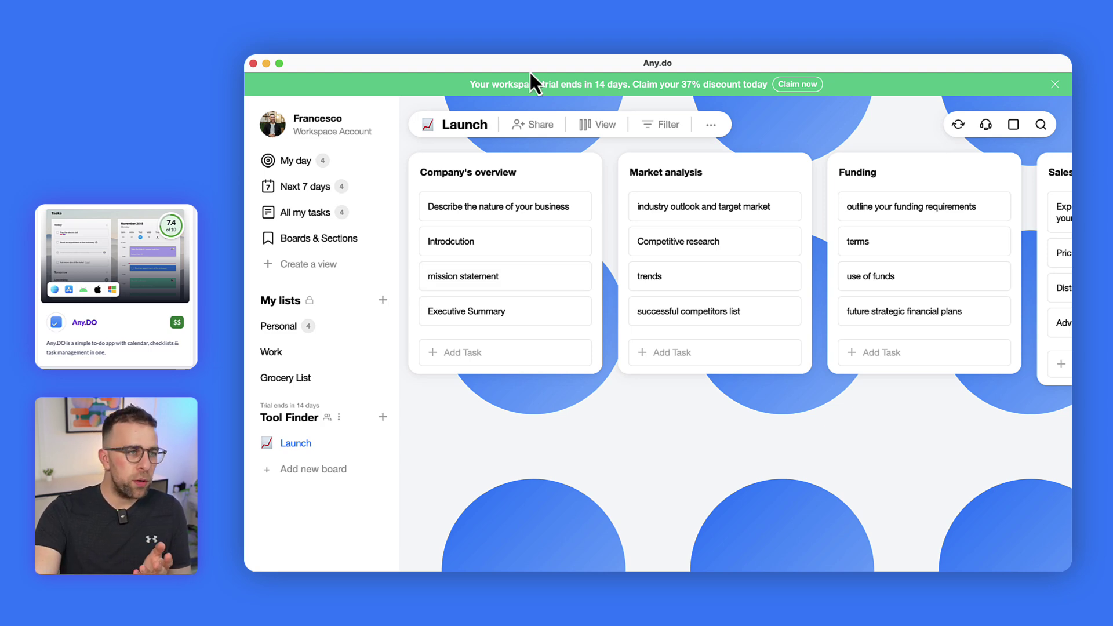
click(614, 124)
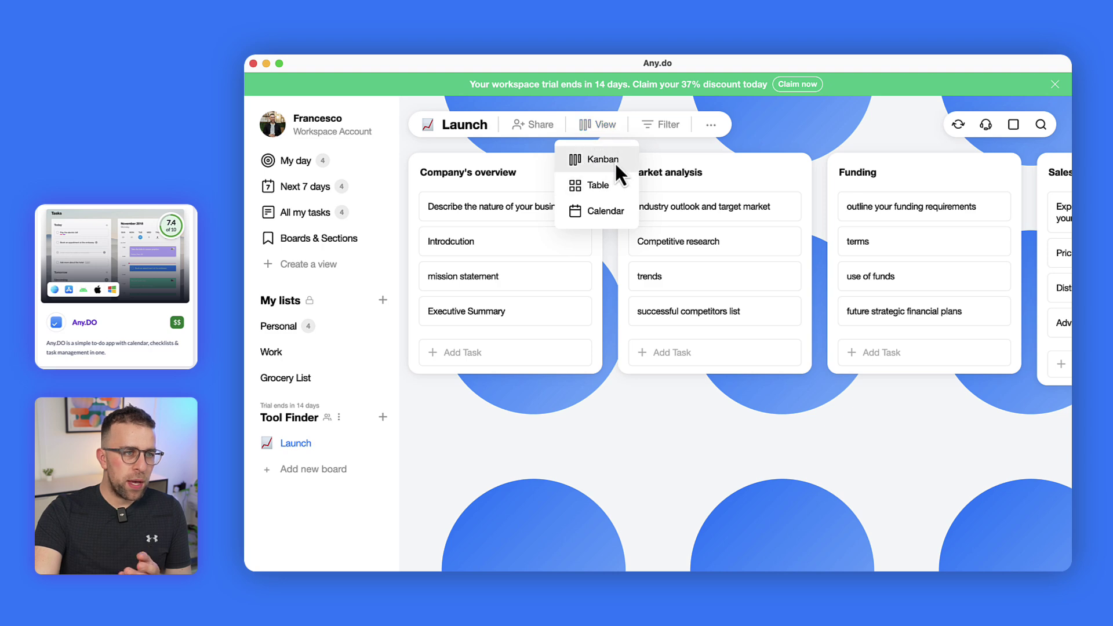
click(614, 180)
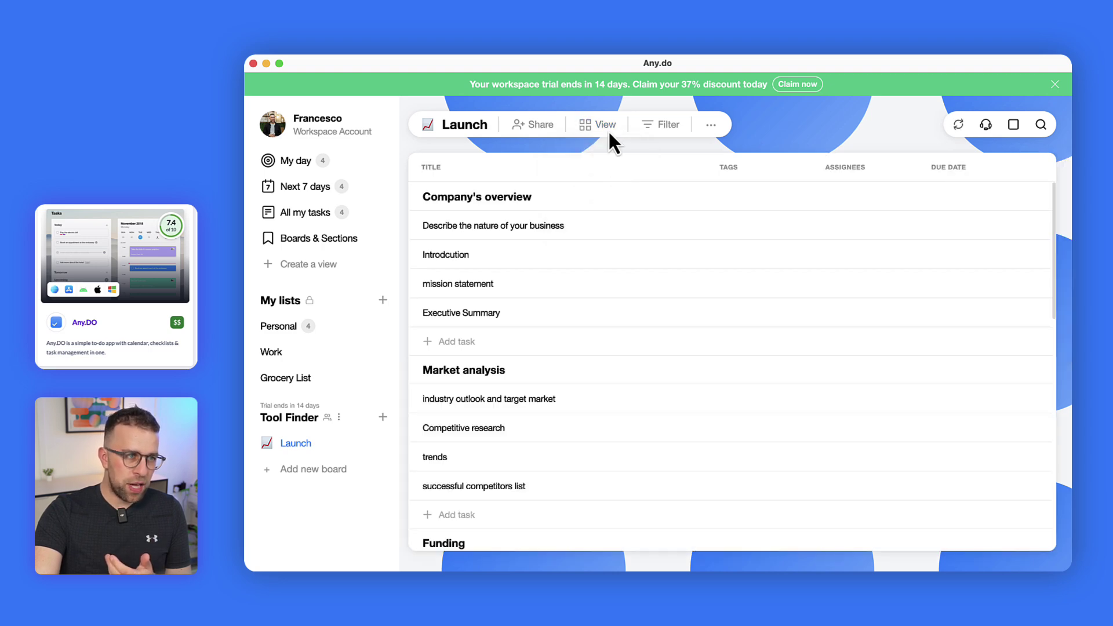
click(607, 130)
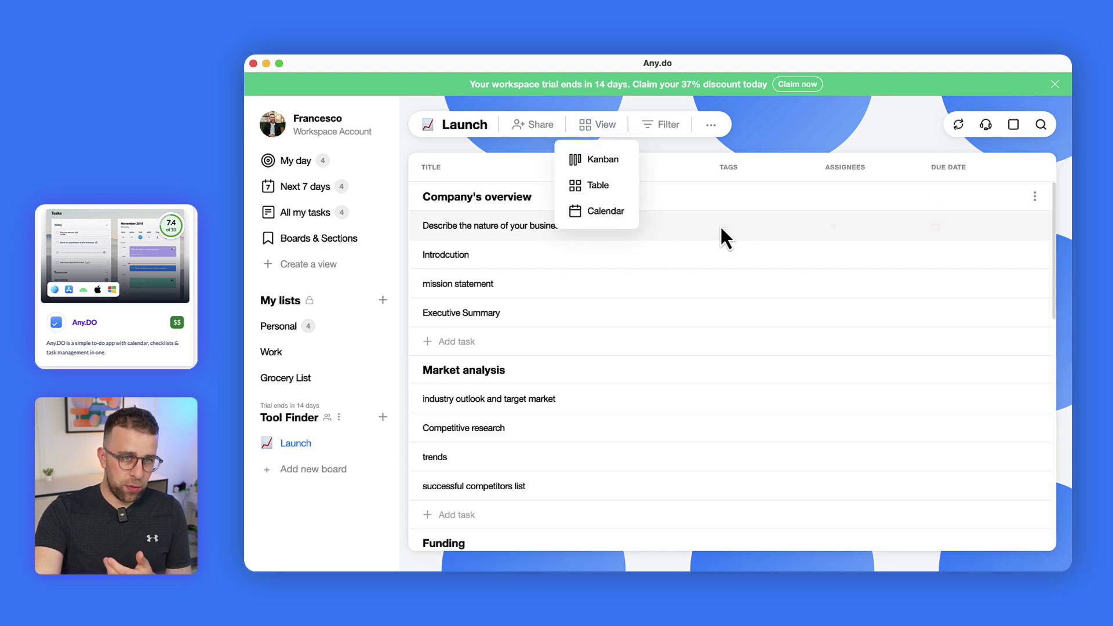
- Set 'Describe the nature of your business' due 17 November 2023, then switch Launch to Calendar view
click(936, 225)
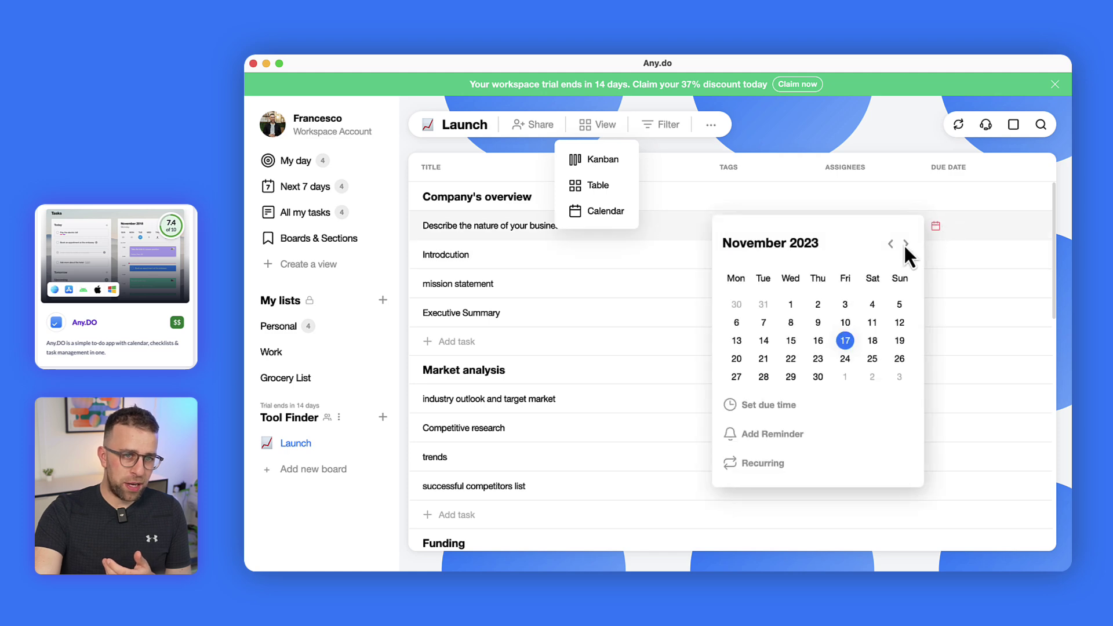
click(845, 340)
click(778, 174)
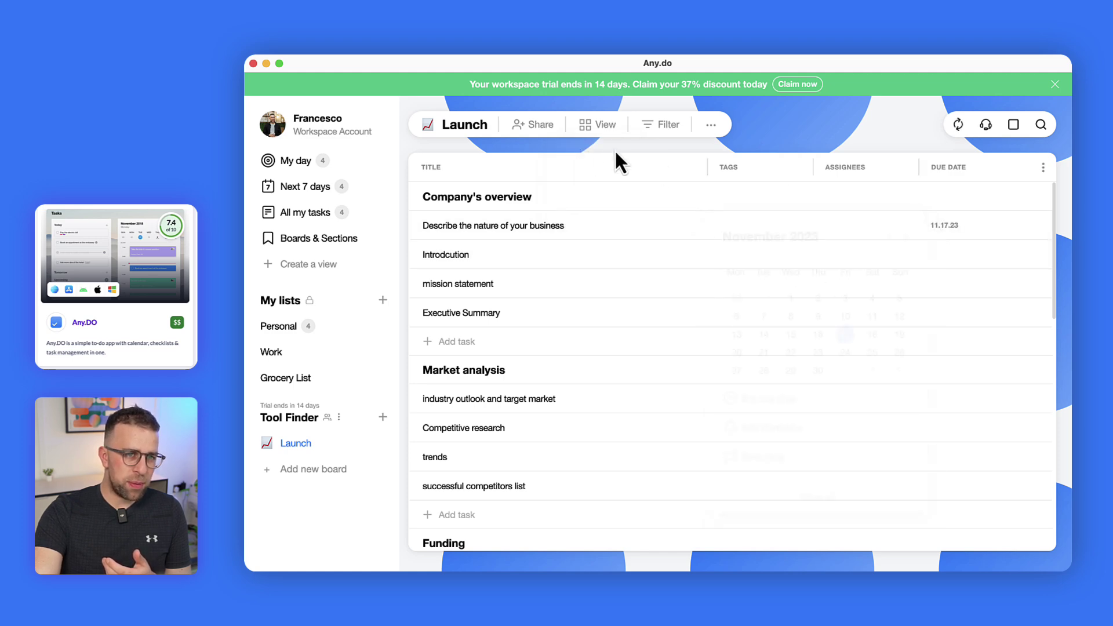
click(597, 125)
click(597, 213)
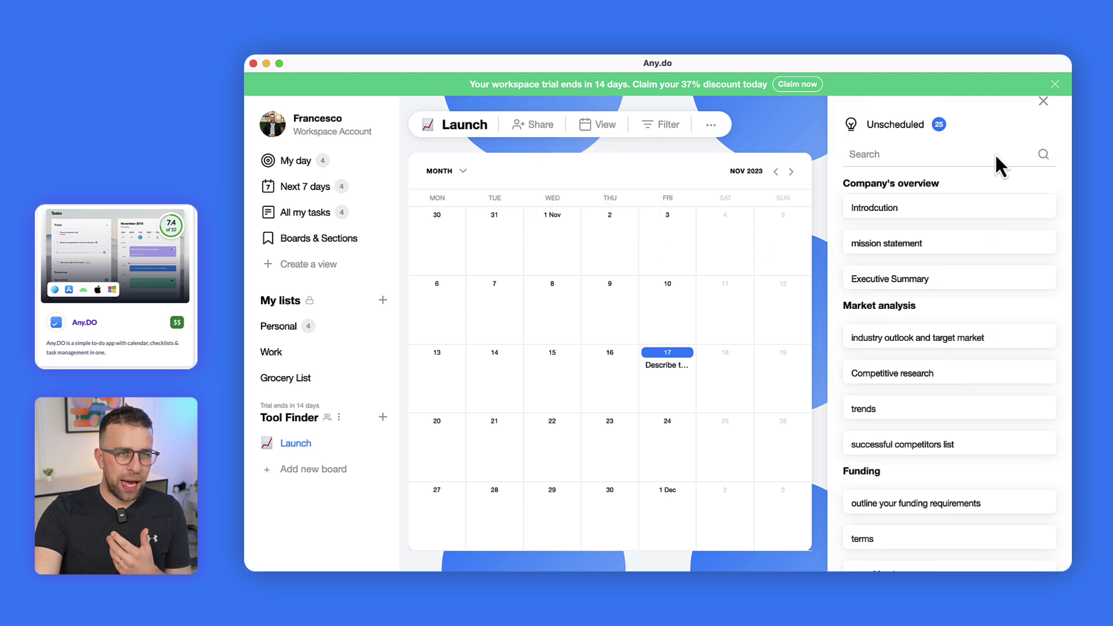
- Hide the unscheduled tasks panel, glance at Boards & Sections, and return to Launch's options menu
click(1042, 102)
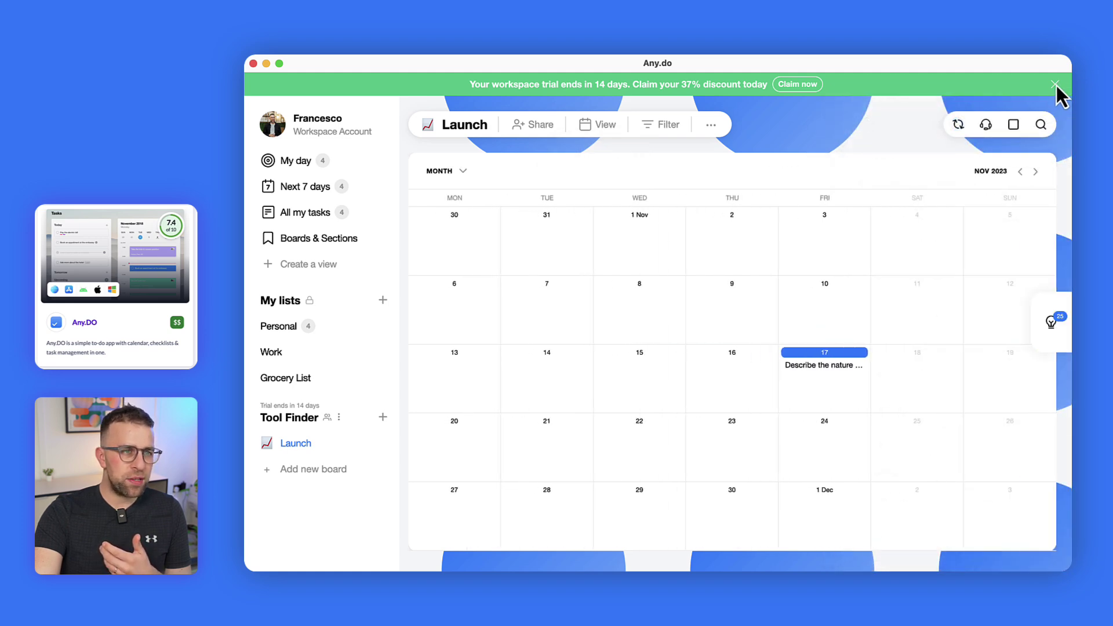
click(351, 239)
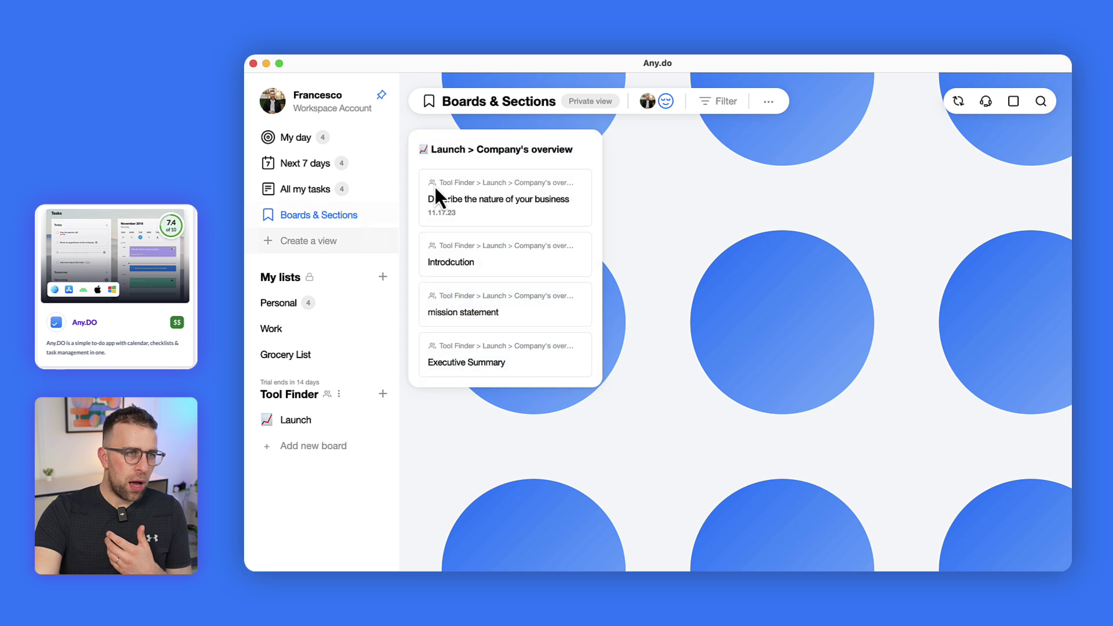
click(342, 422)
click(708, 125)
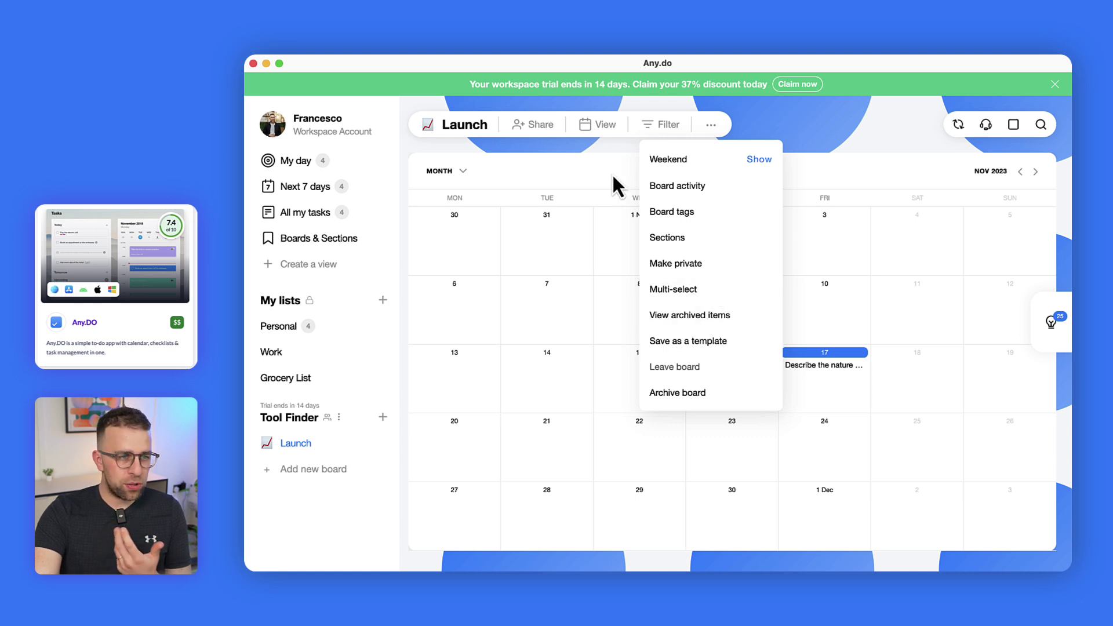
click(464, 124)
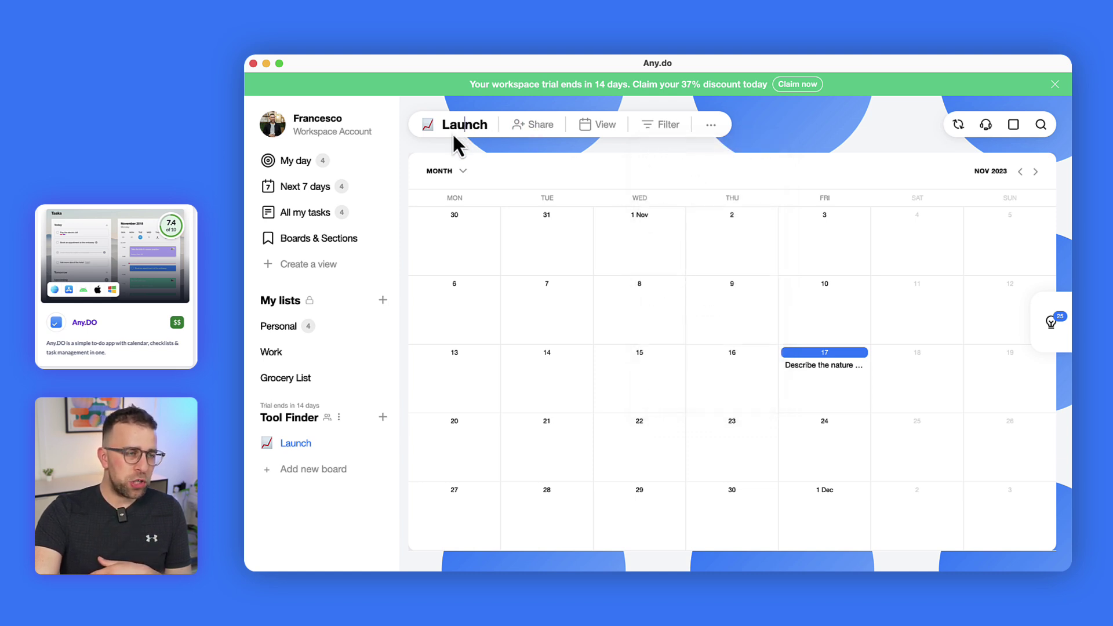
- Preview new-task dialogs for Nov 17 and Nov 10 without saving, then check Filter and View options
click(847, 365)
click(874, 213)
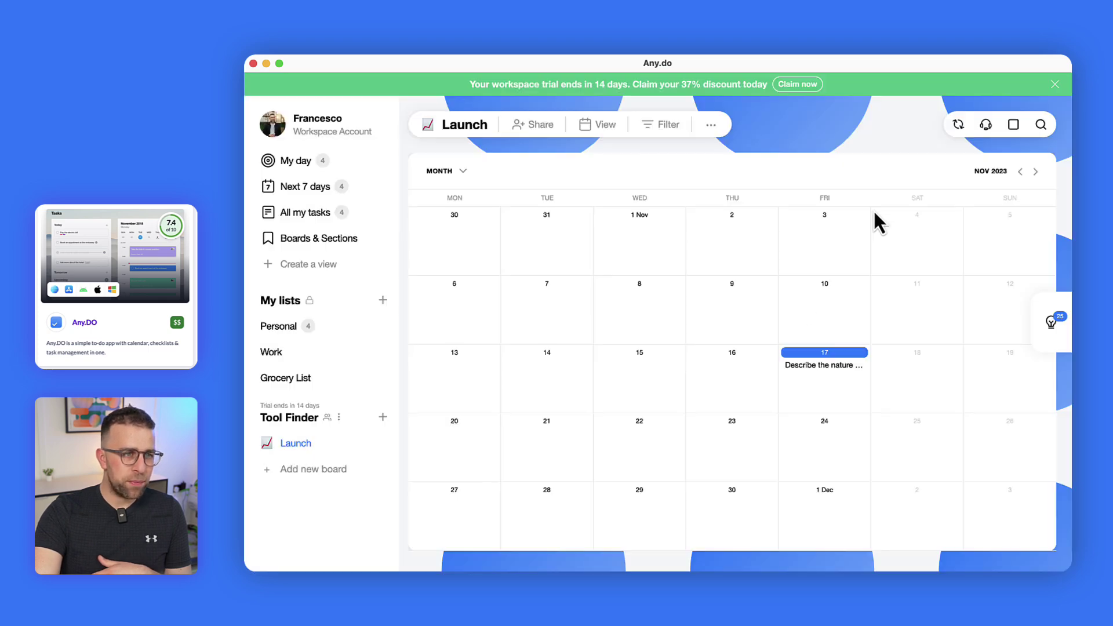
click(822, 279)
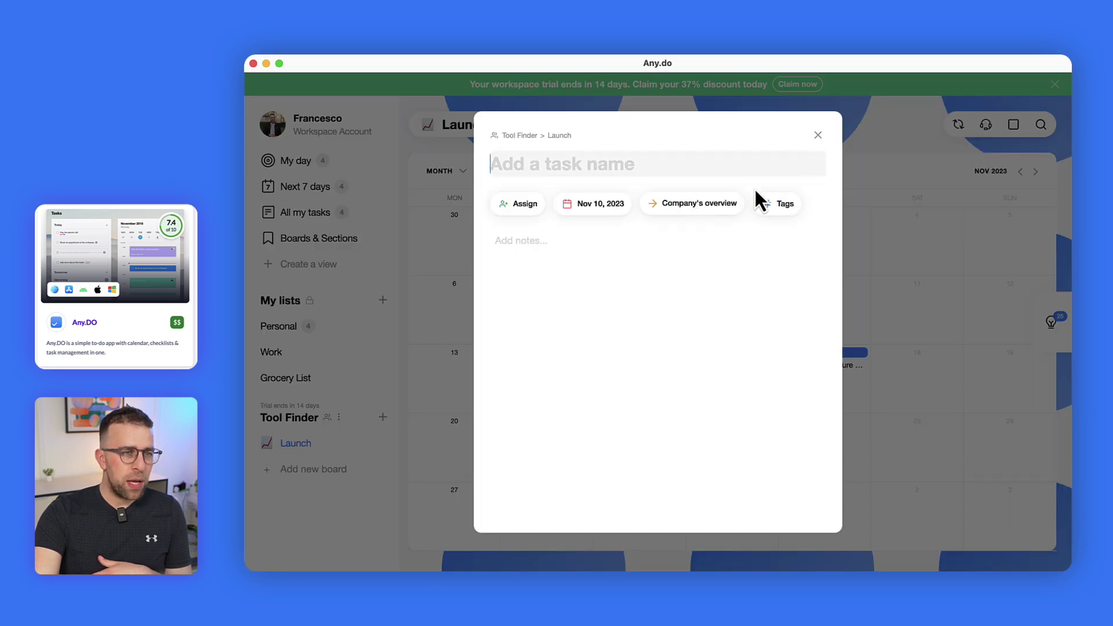
click(915, 206)
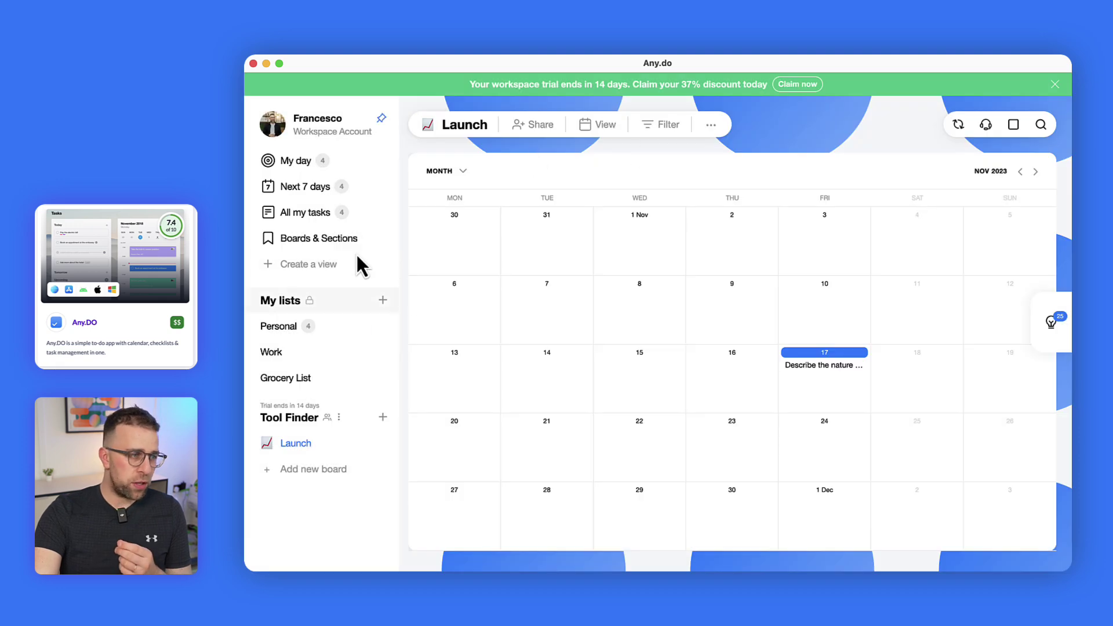
click(659, 128)
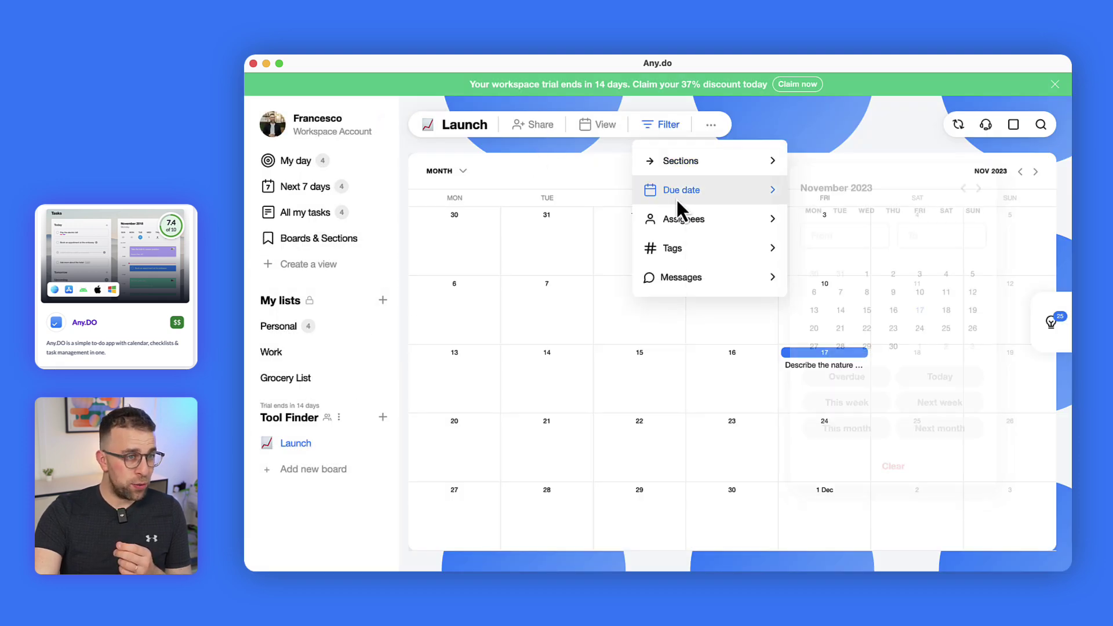
click(601, 126)
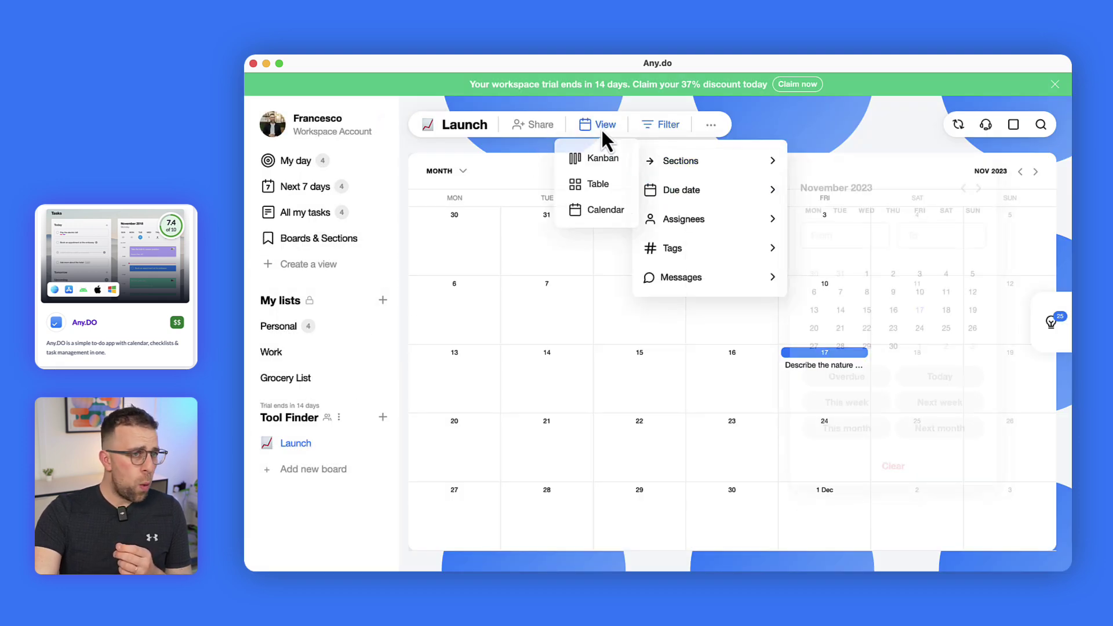
- Switch the Launch board to Kanban and preview the 'Describe the nature of your business' task
click(610, 164)
click(509, 213)
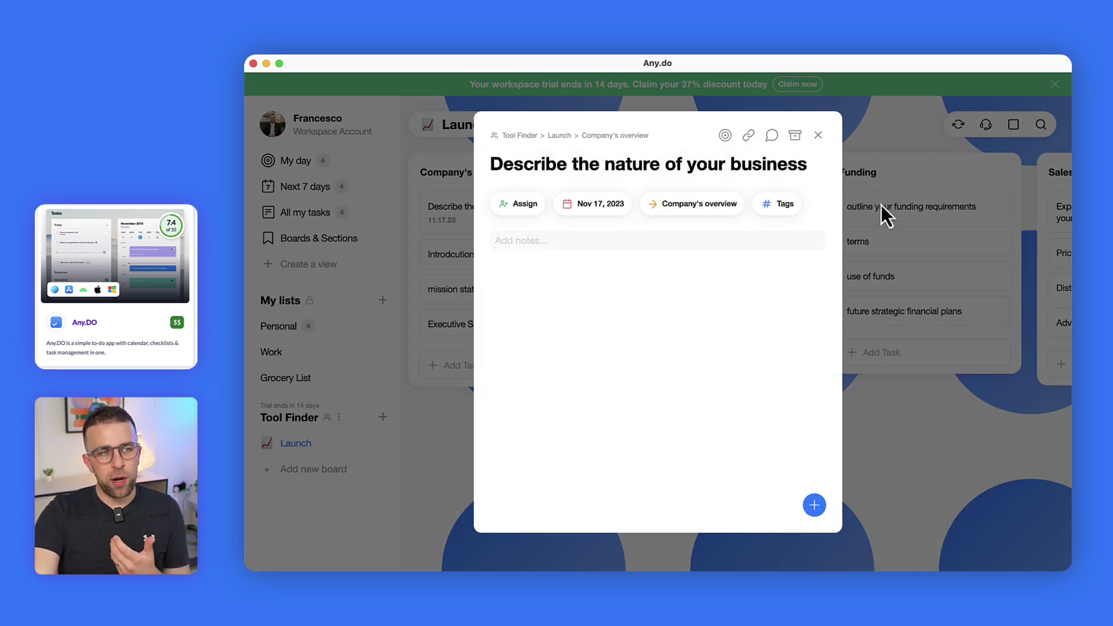
click(899, 210)
- Reopen that task to view its checklist and attachment options, then check the outstanding-tasks side panel
click(511, 207)
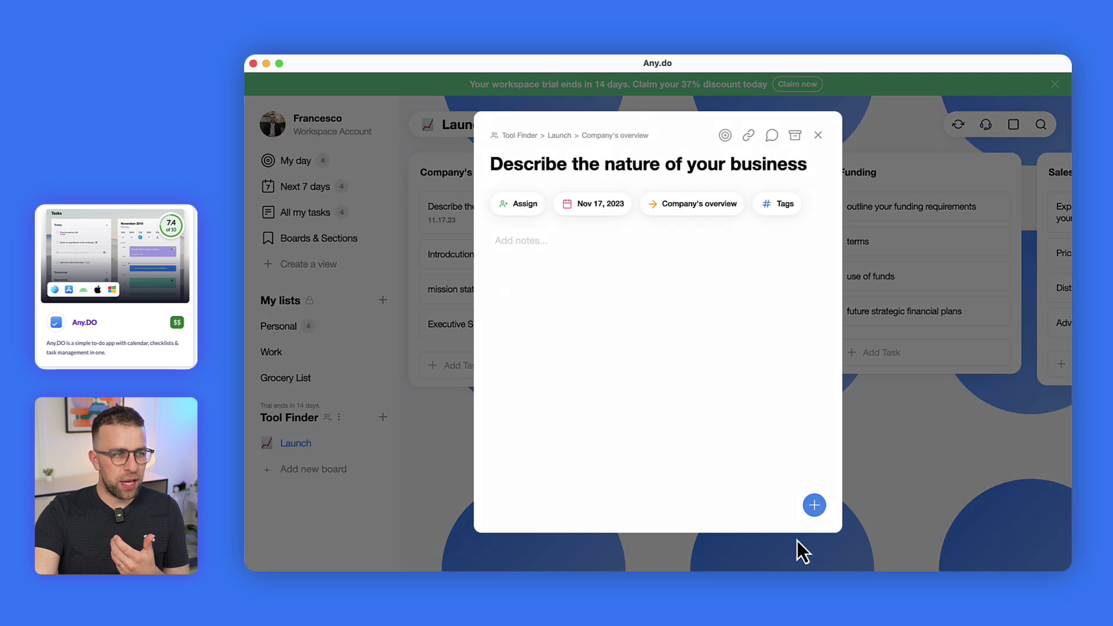
click(814, 505)
click(904, 377)
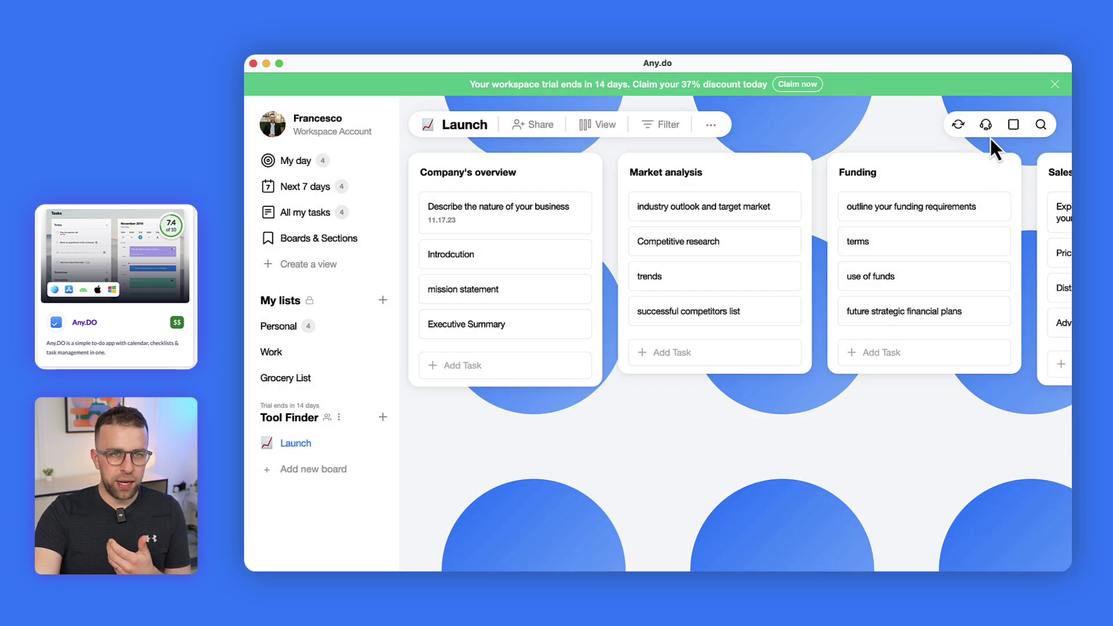
click(1013, 129)
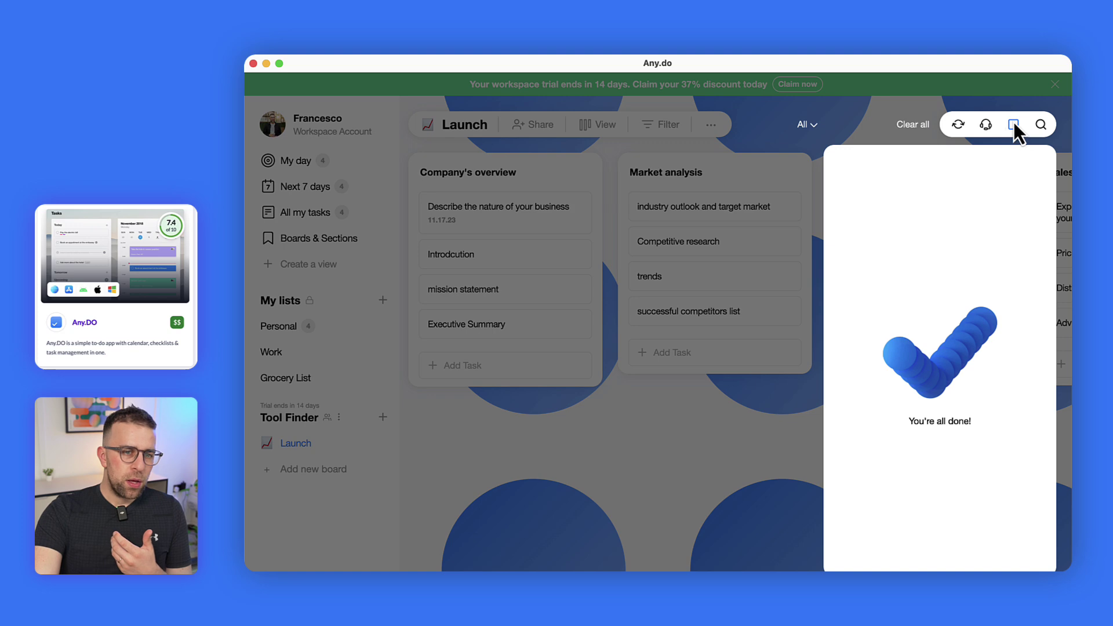
click(748, 209)
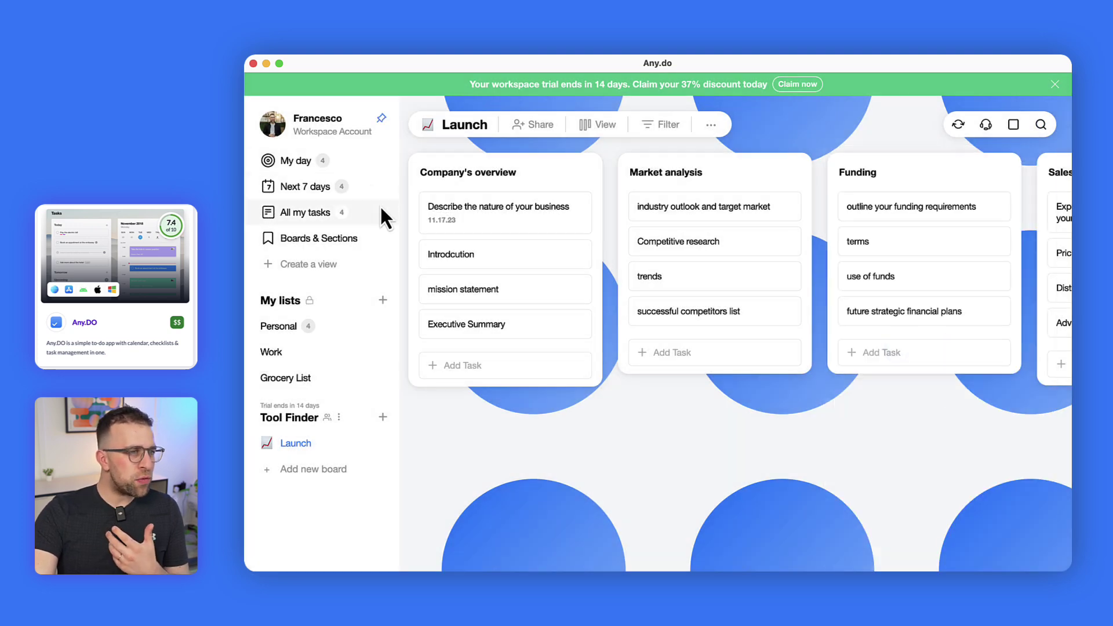
- Return to My Day with the 2:30–3:30 PM meeting and four Personal tasks
click(364, 167)
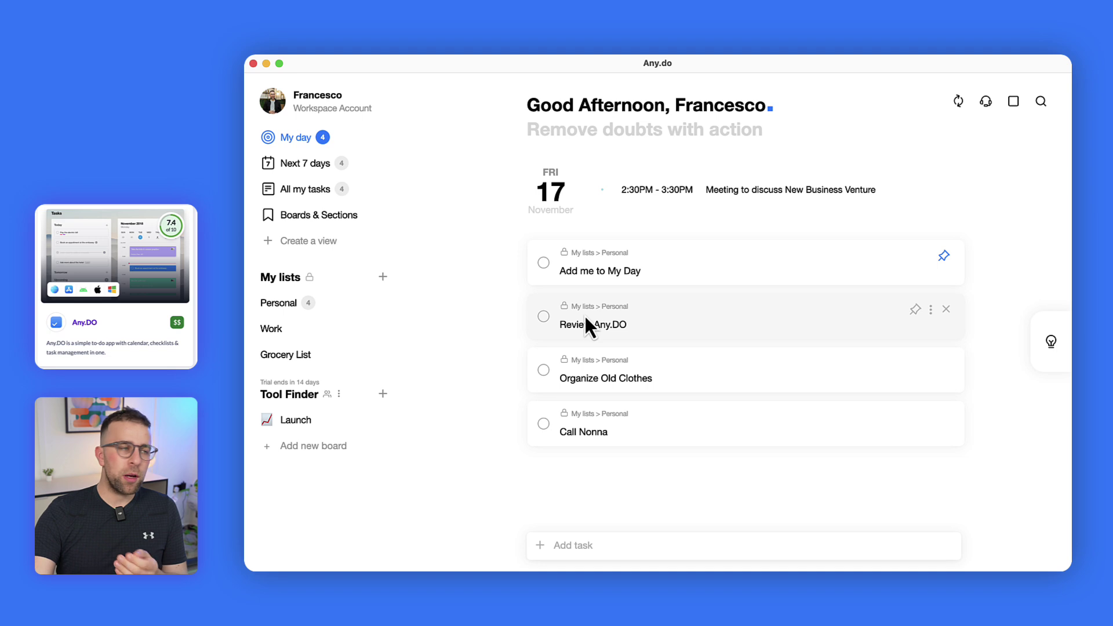
- Open account settings, view Manage workspace, then reopen settings and scroll toward About
click(283, 96)
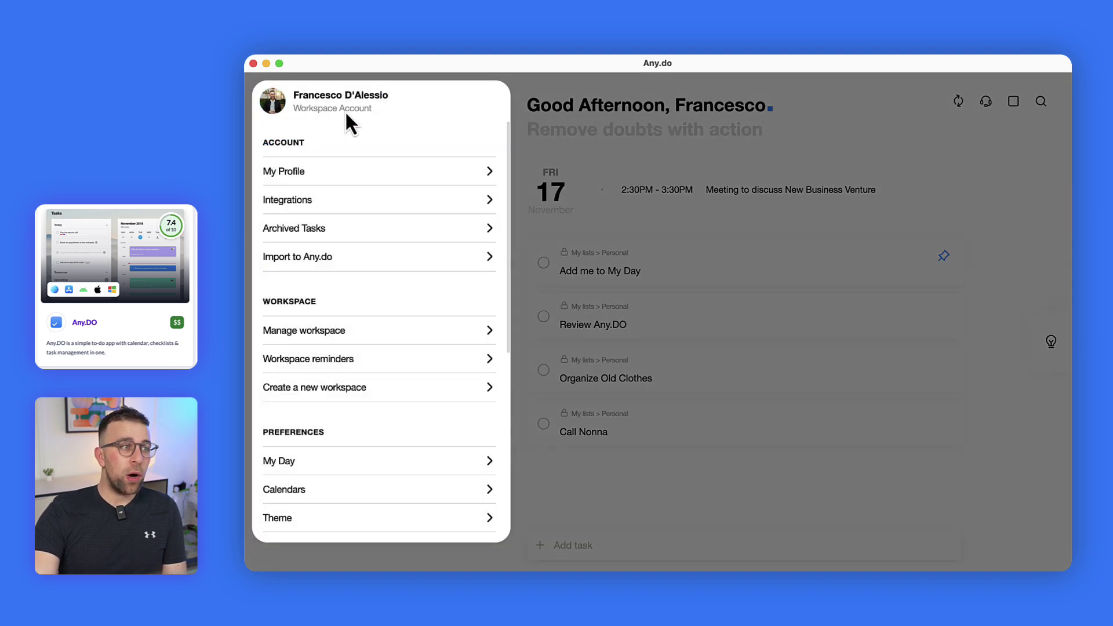
scroll(345, 330, down, 6)
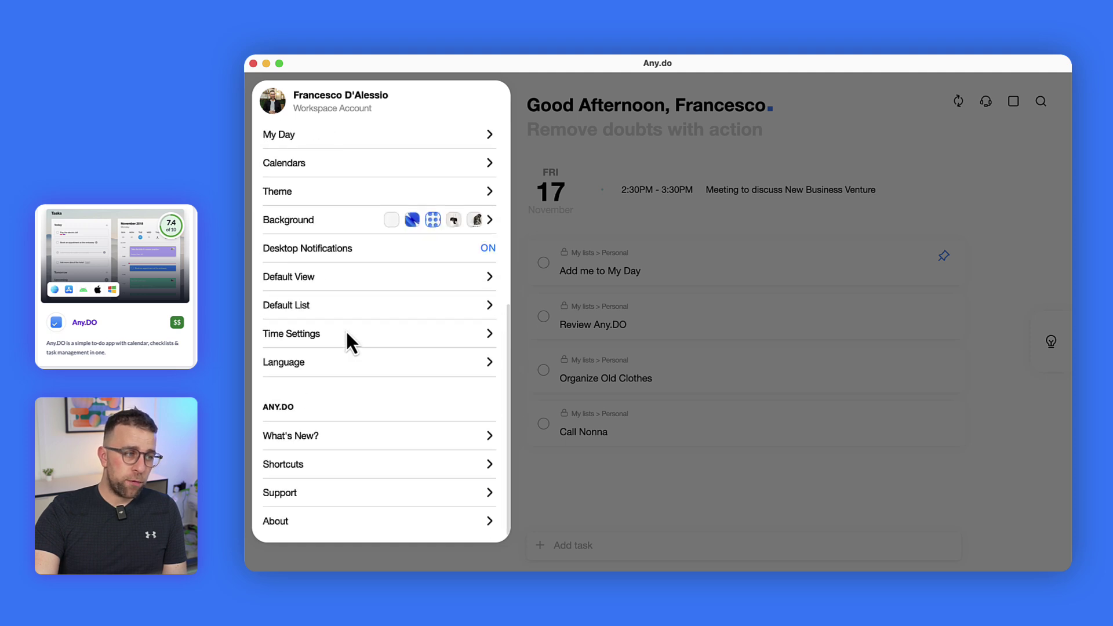
scroll(341, 313, up, 6)
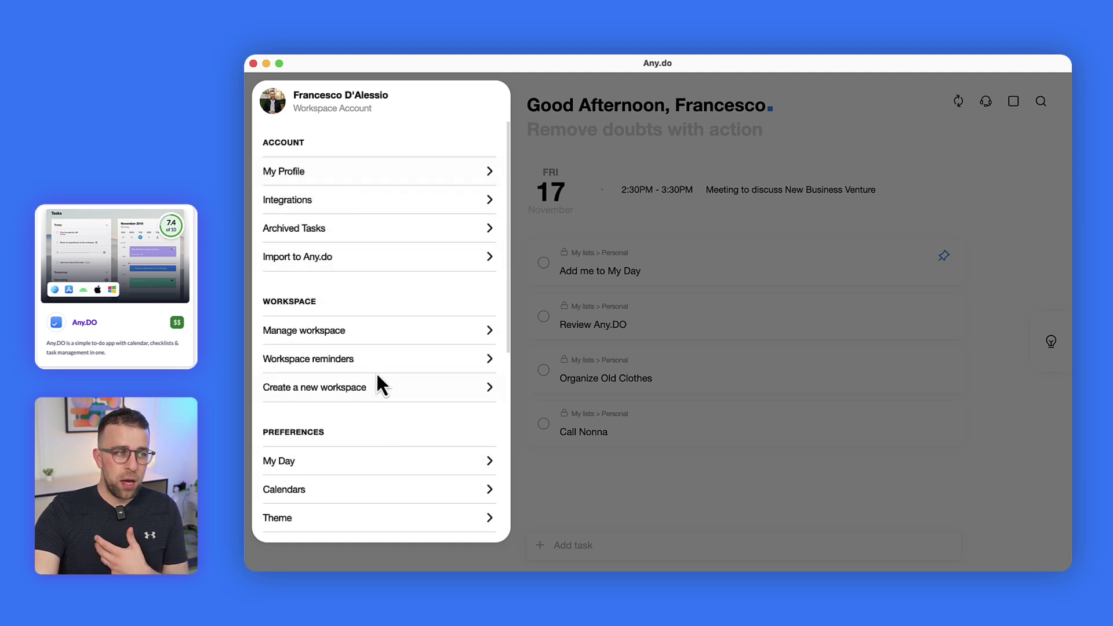
click(371, 342)
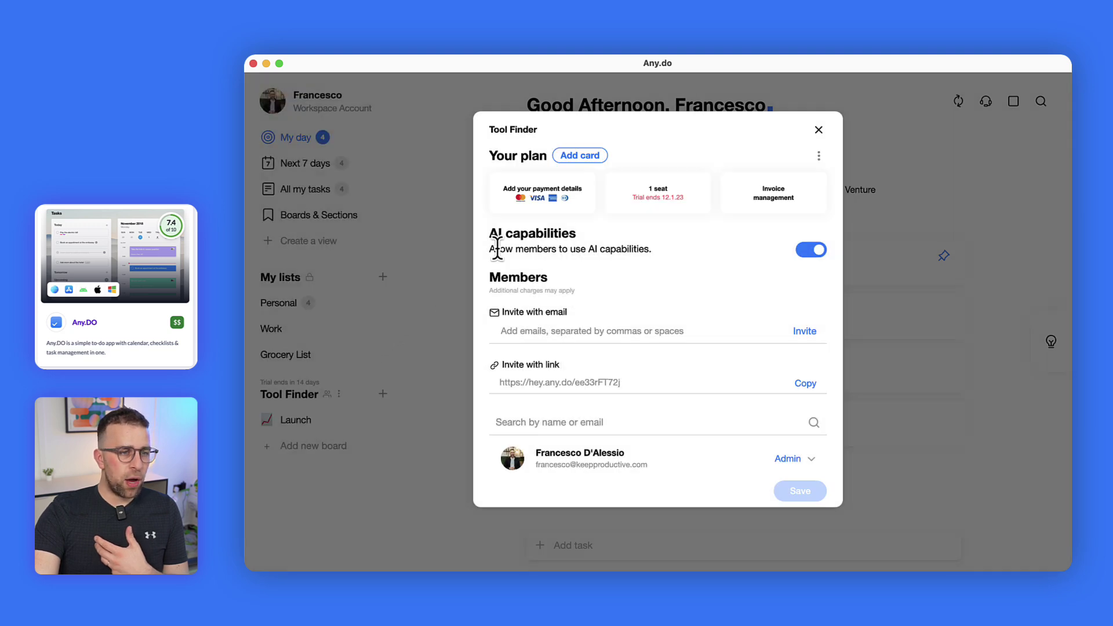
click(437, 280)
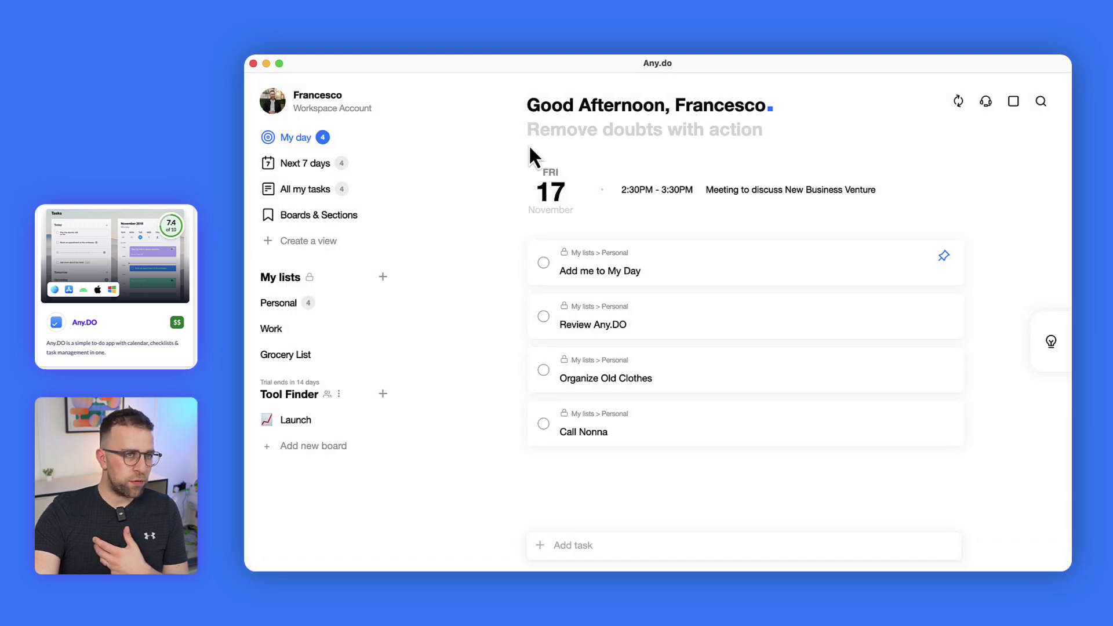
click(280, 109)
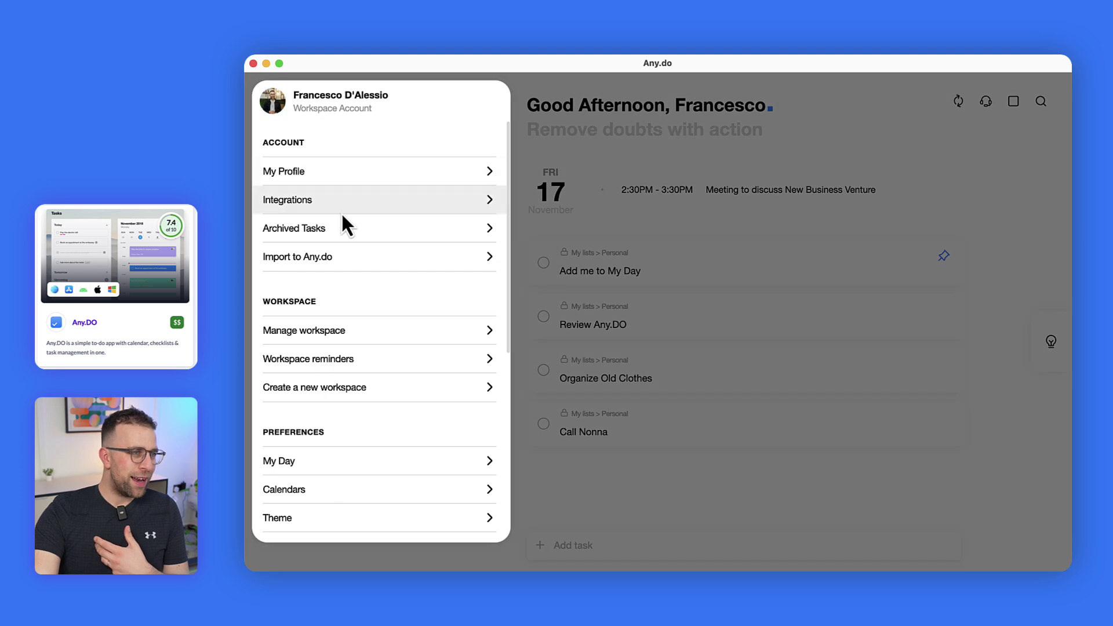
scroll(346, 291, down, 6)
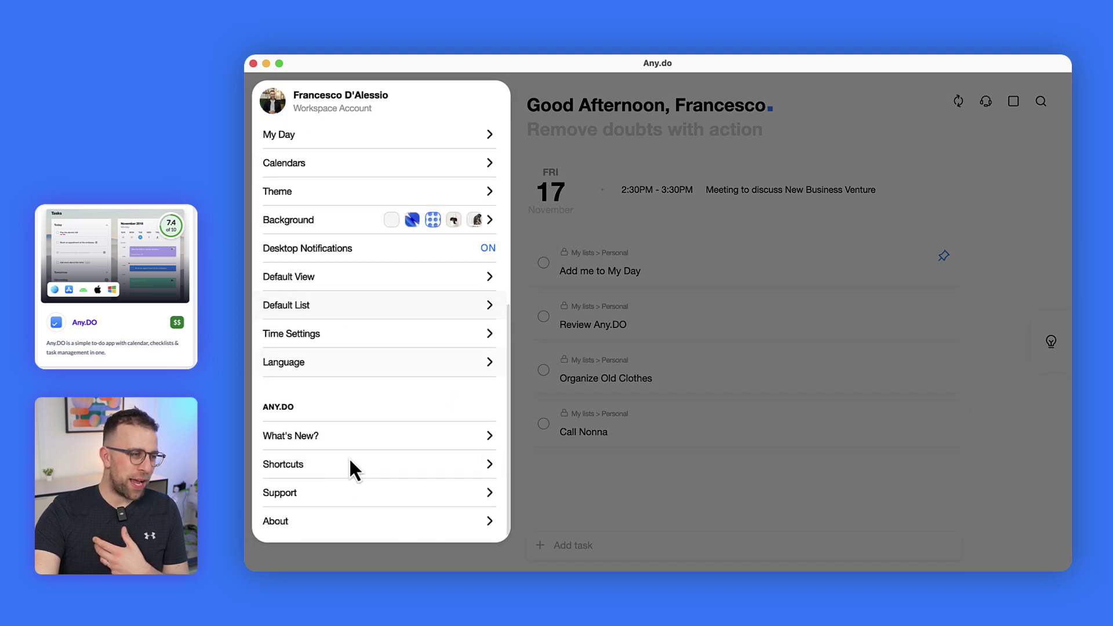
- Review the $4.99 annual versus $7.99 monthly per-user plan prices, then dismiss the payment form
click(355, 522)
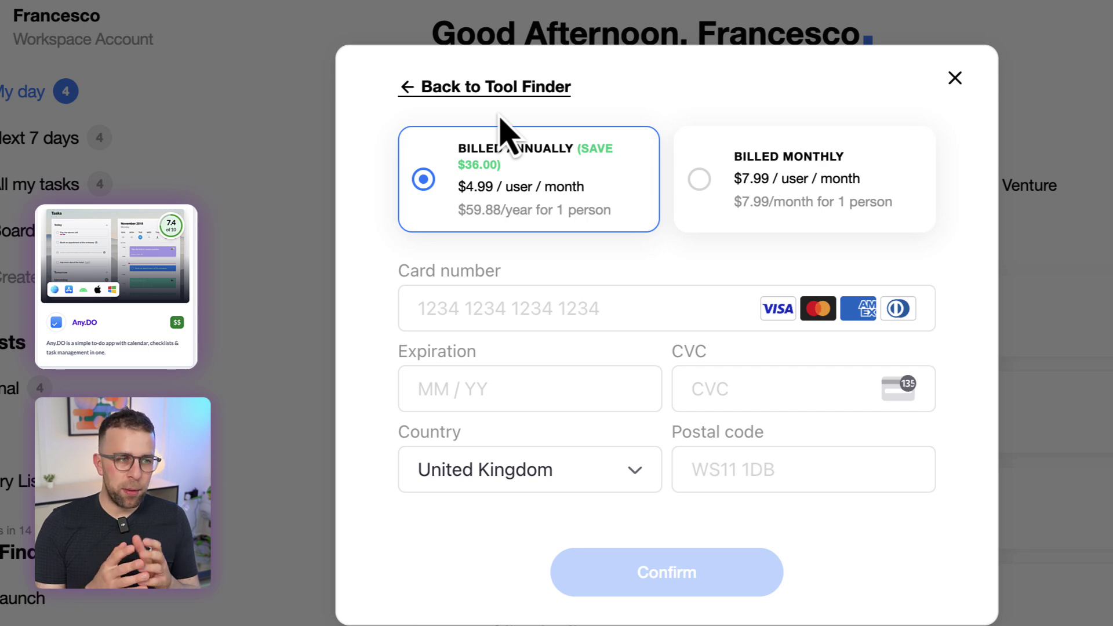
click(223, 258)
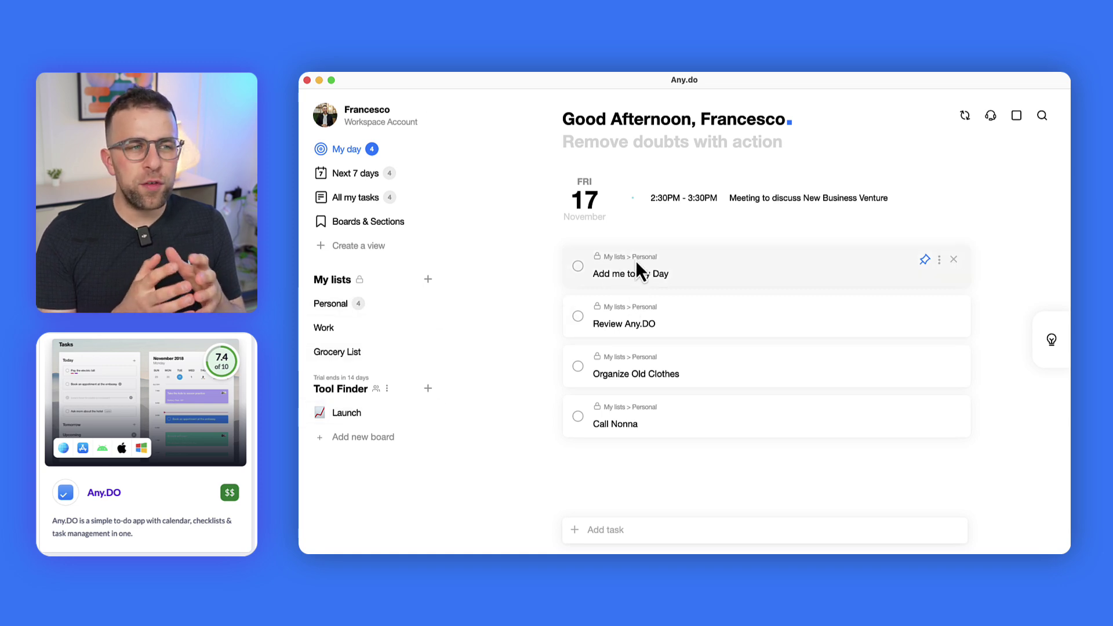
- Visit the Personal list from a task's path, return to My Day, and show Launch board suggestions
click(621, 260)
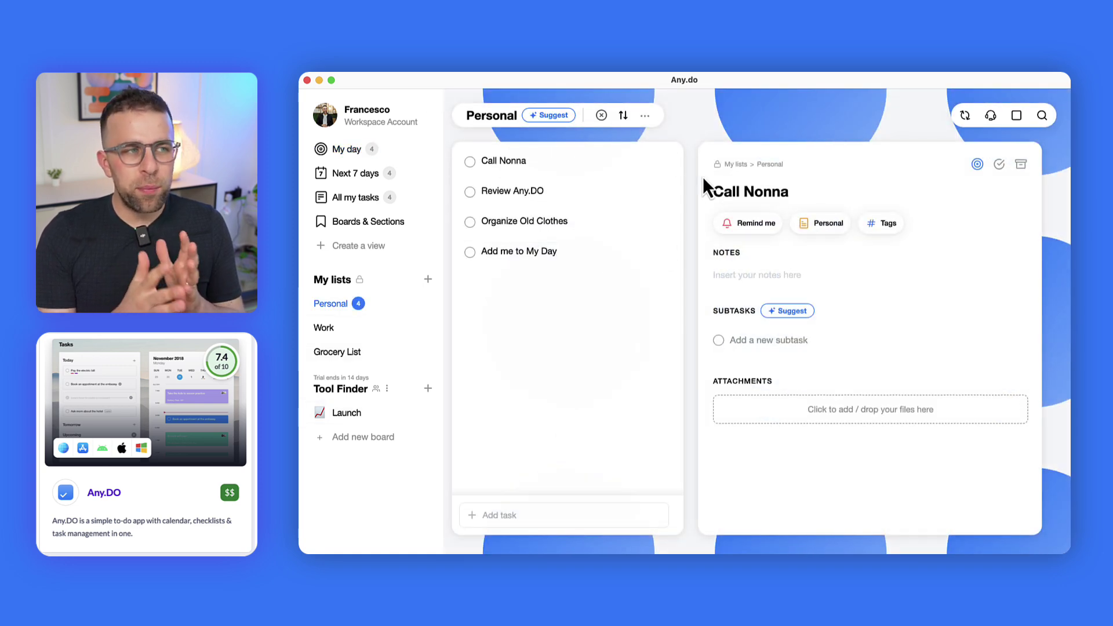
click(388, 152)
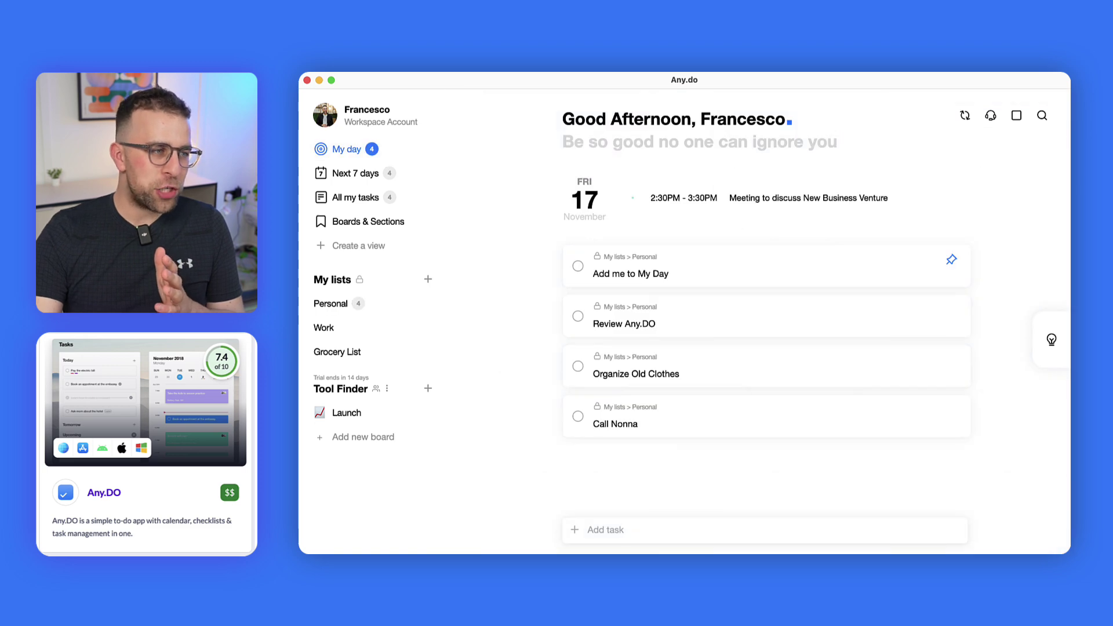
click(1051, 341)
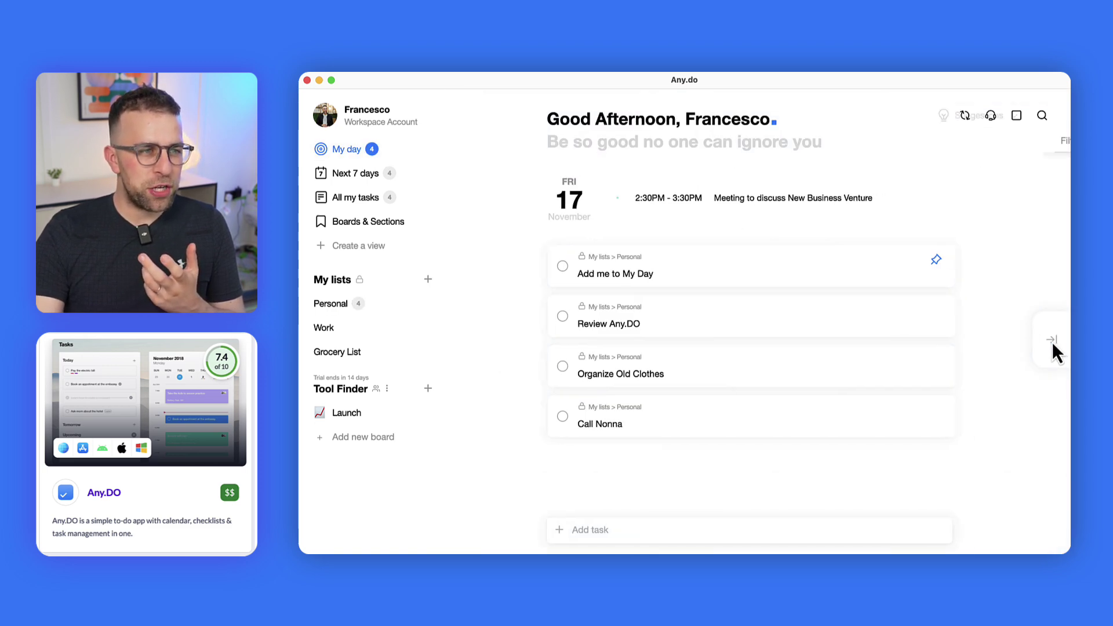